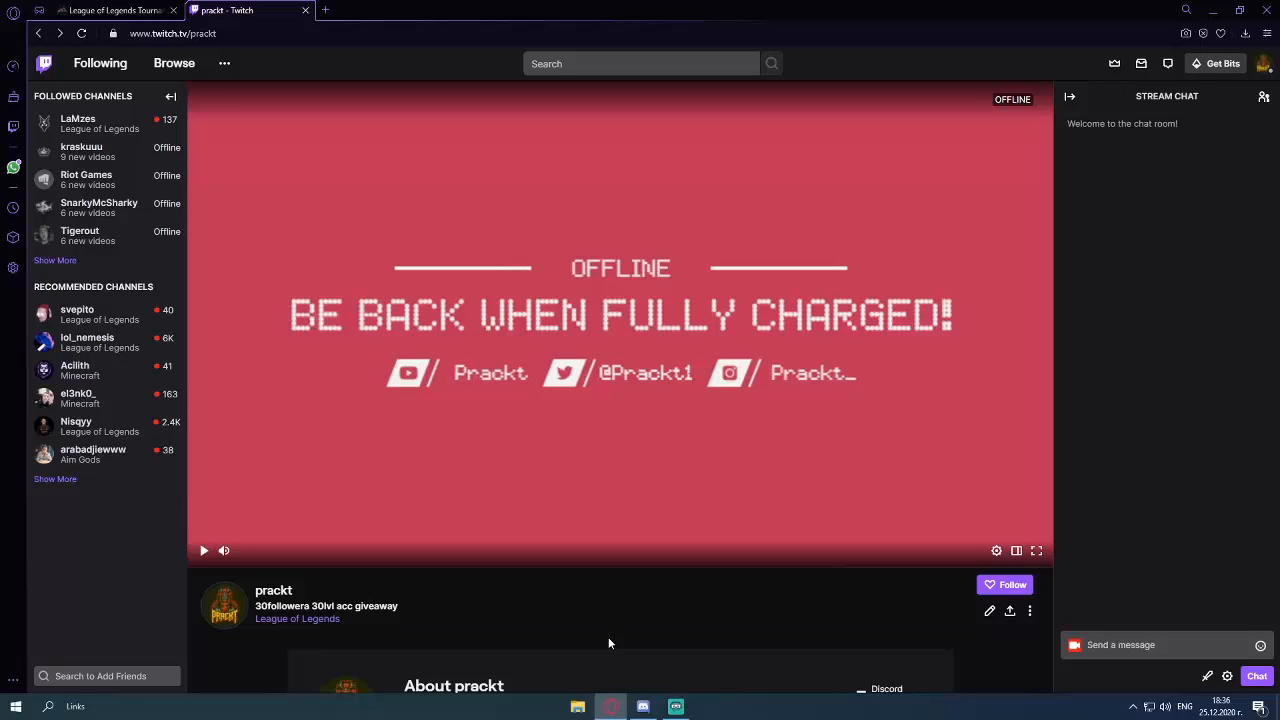
# Review the Twitch channel's info panels, including the About me, Donate, Instagram, Discord and Spec banners with their descriptions
pyautogui.scroll(-4, 655, 612)
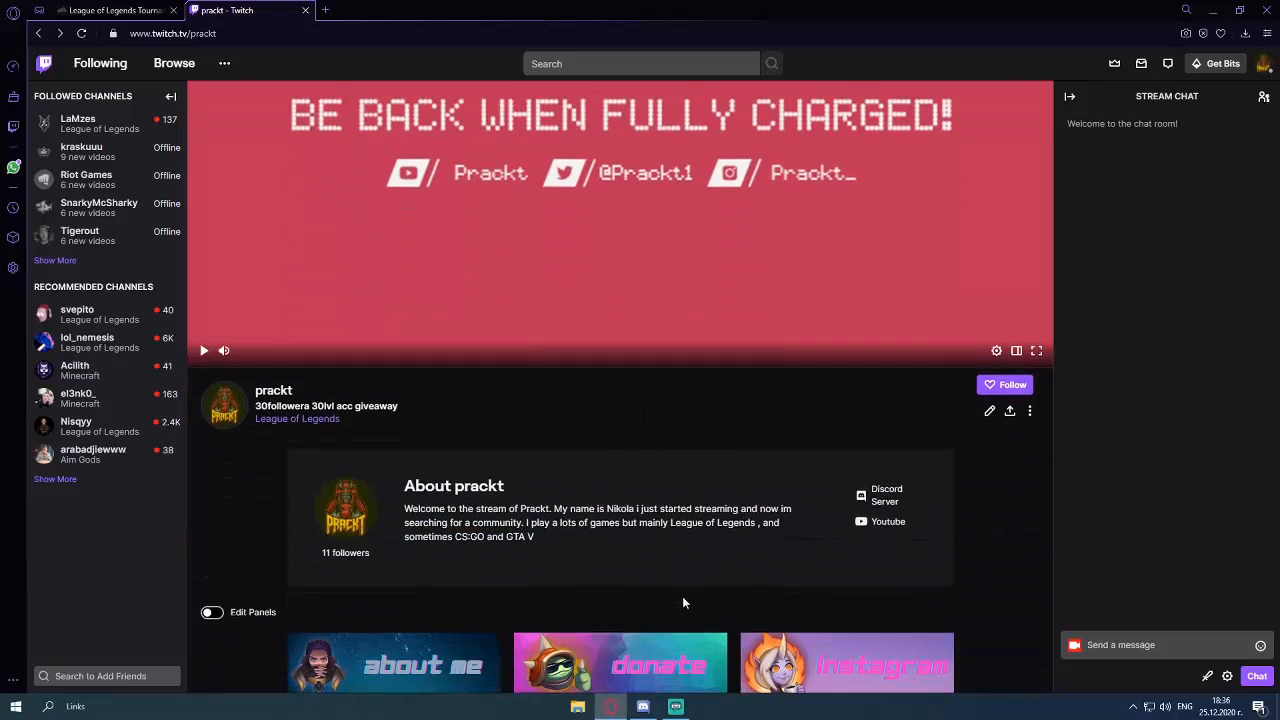
pyautogui.scroll(-1, 421, 398)
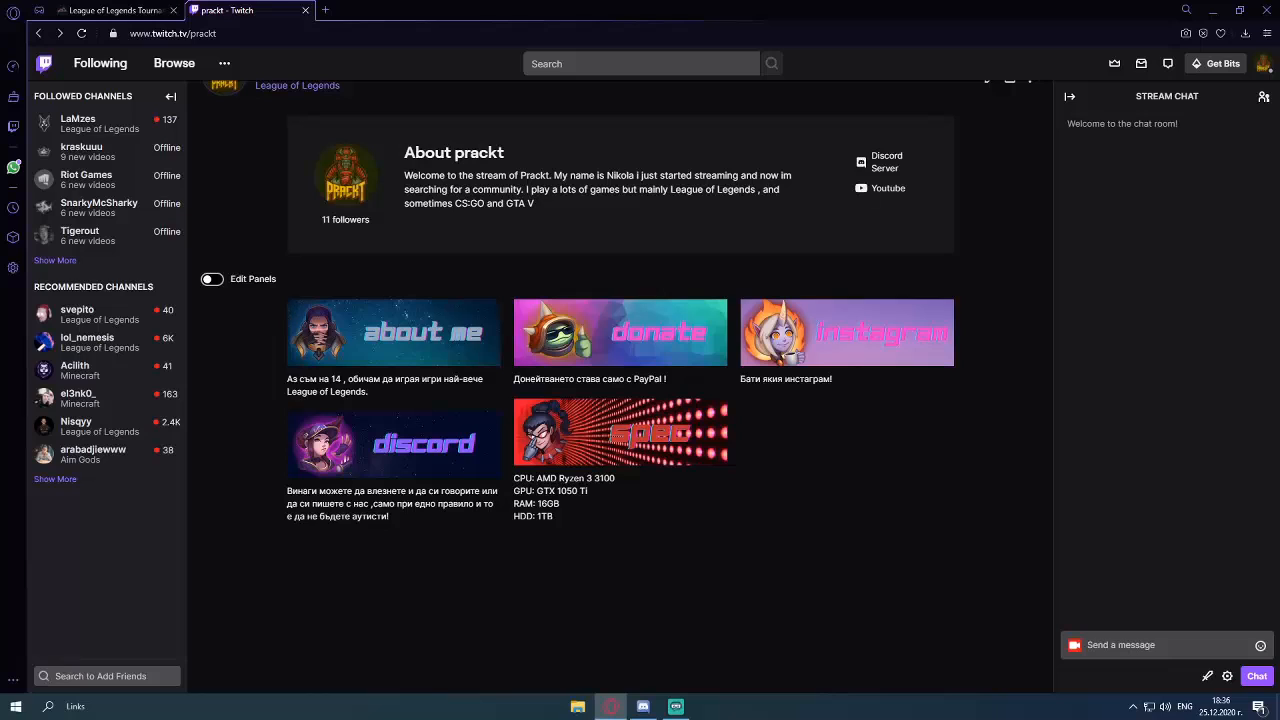
pyautogui.moveTo(284, 301); pyautogui.dragTo(303, 382)
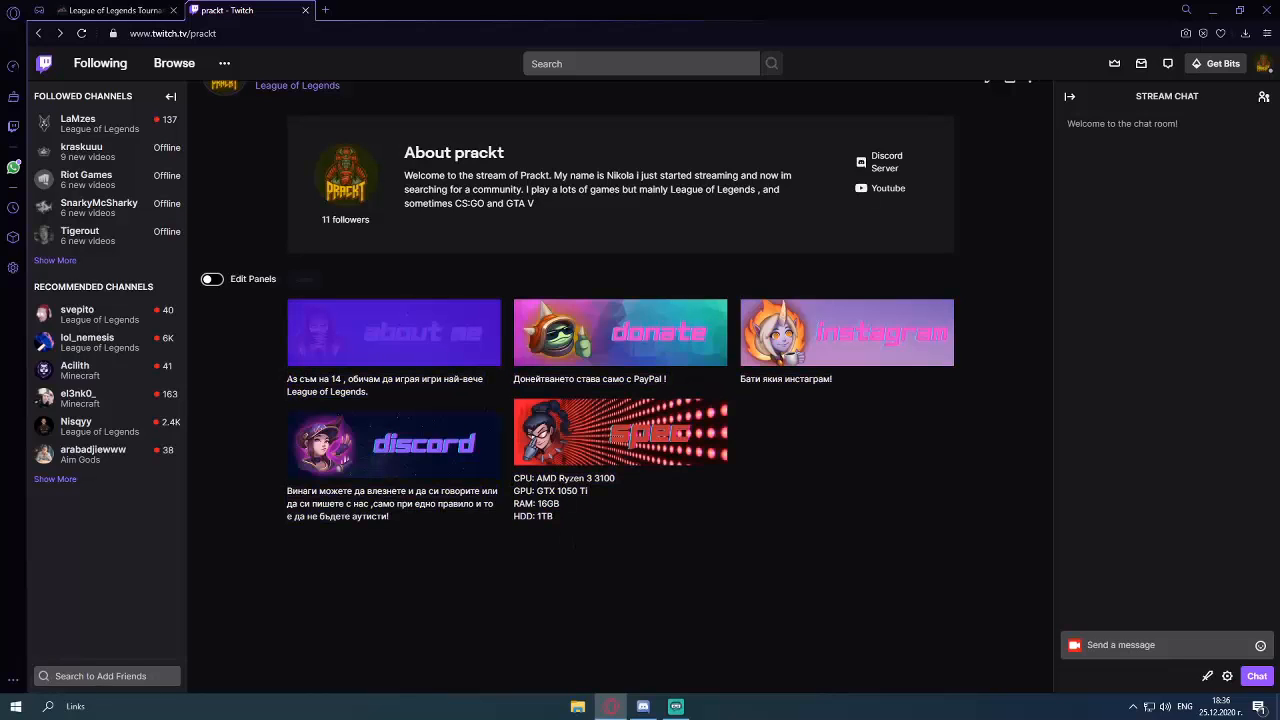
pyautogui.click(288, 380)
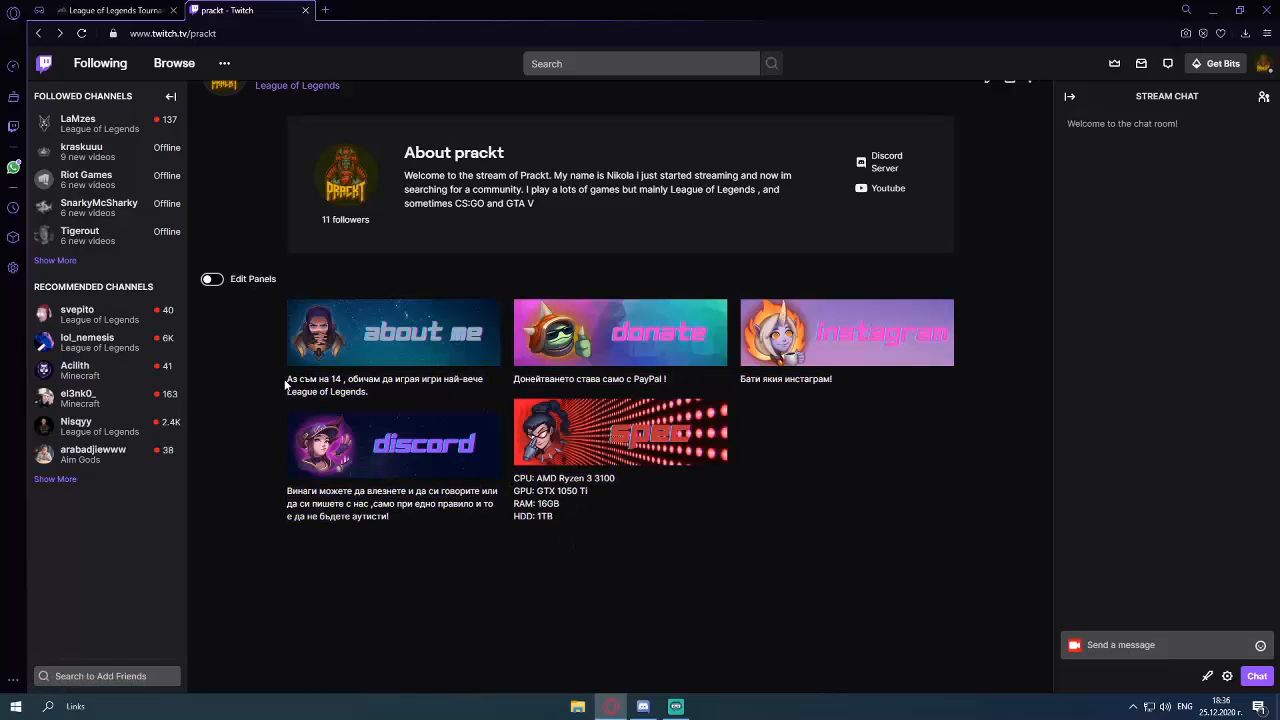
pyautogui.moveTo(286, 383); pyautogui.dragTo(564, 528)
pyautogui.moveTo(291, 371); pyautogui.dragTo(562, 522)
pyautogui.click(333, 379)
pyautogui.scroll(1, 596, 385)
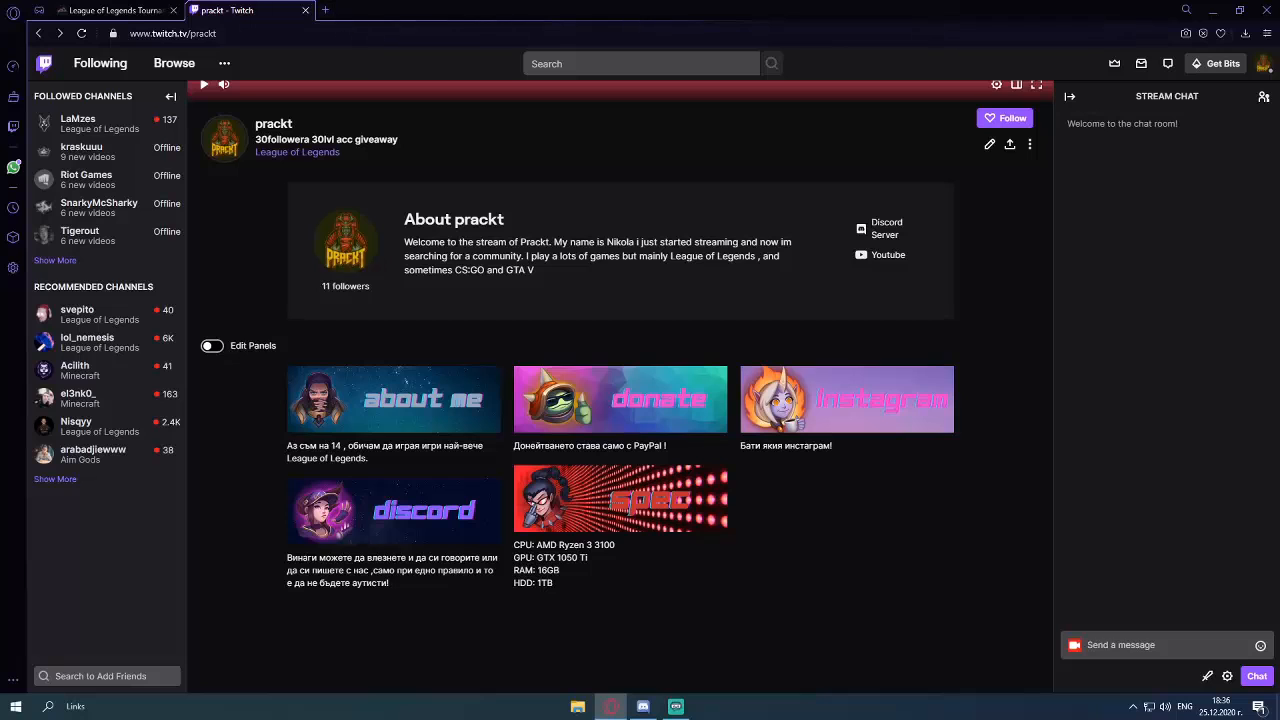
pyautogui.scroll(5, 395, 140)
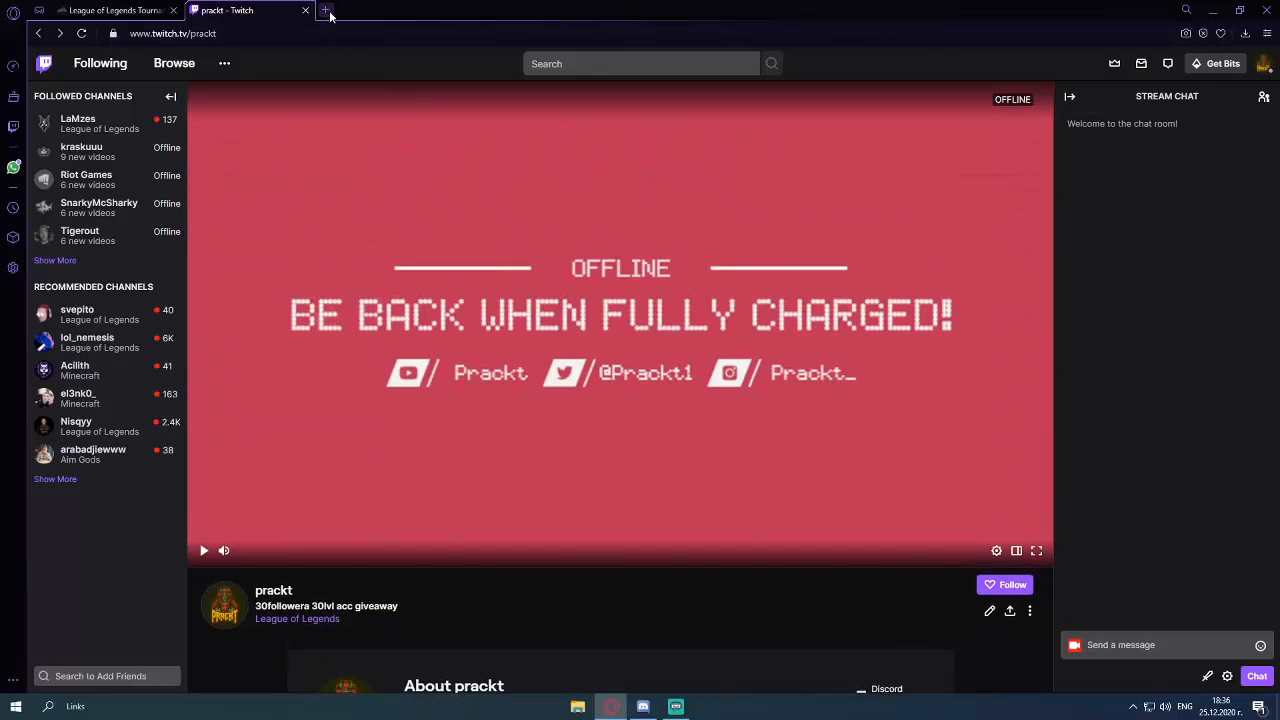
# Search for "canva" in a new browser tab and open the Canva home page
pyautogui.click(326, 10)
pyautogui.write('canva')
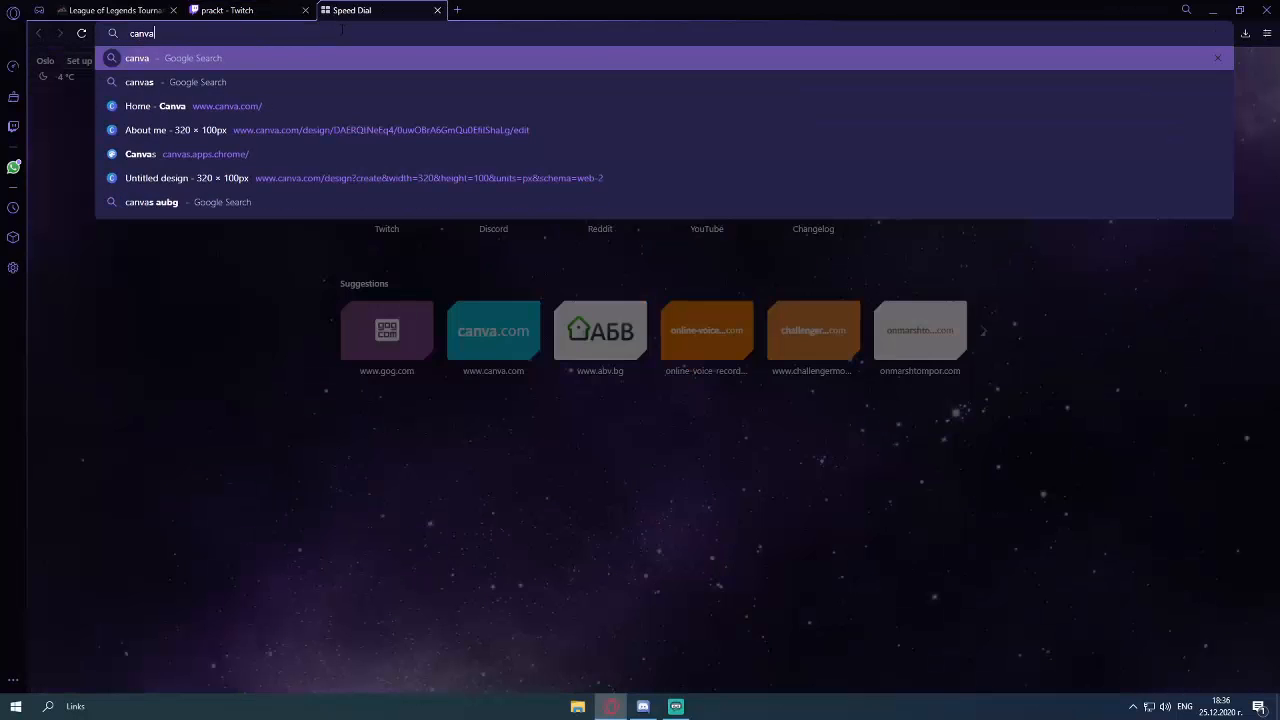
pyautogui.click(254, 57)
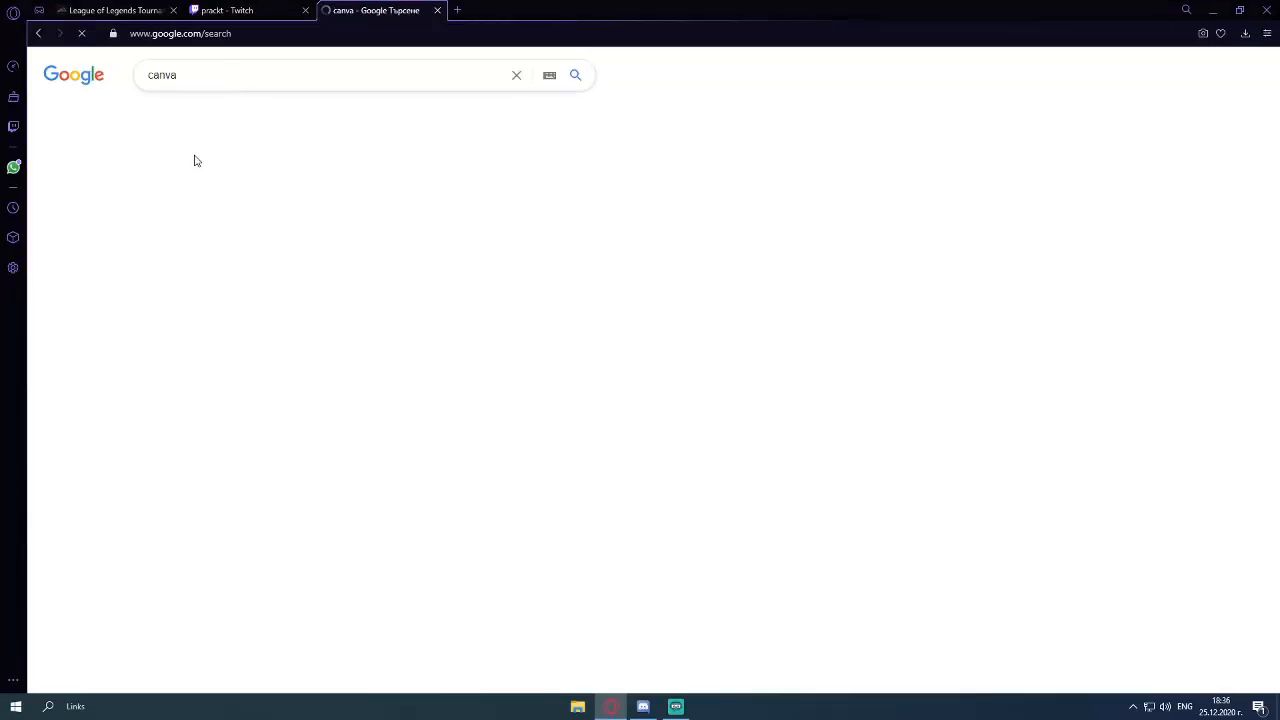
pyautogui.click(180, 302)
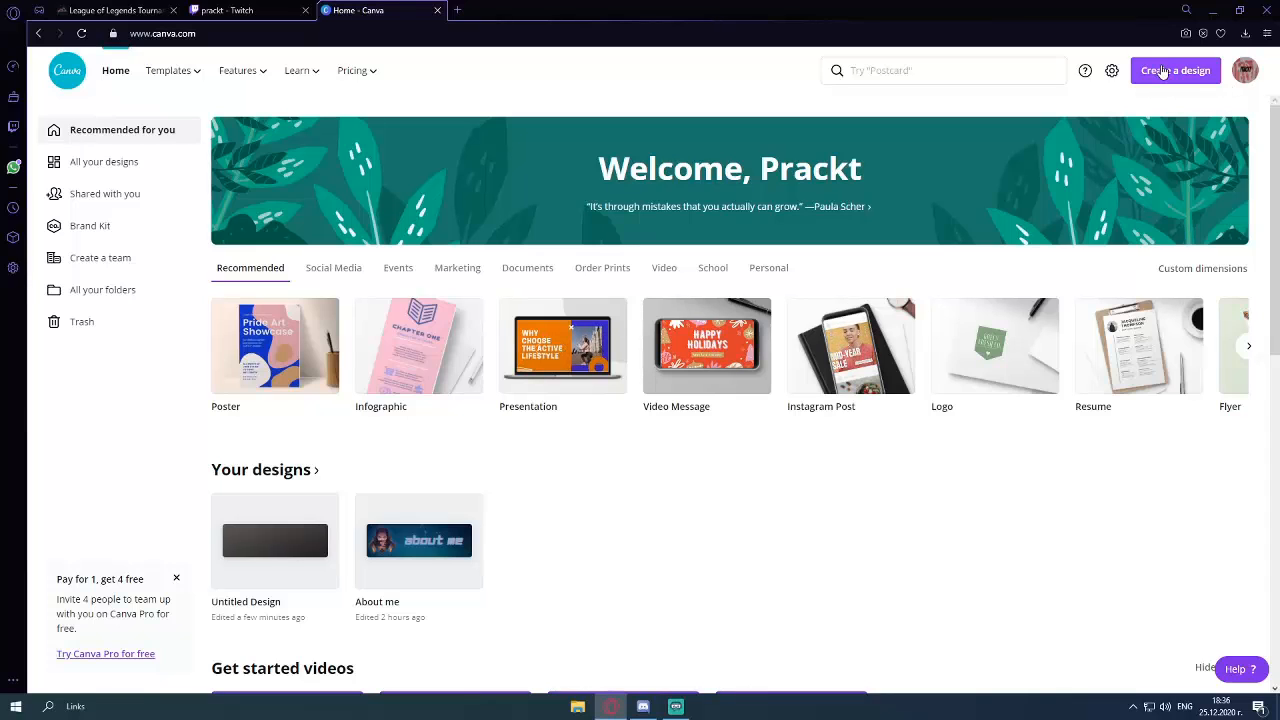
# Start a new design with custom dimensions, entering a width of 320 px and a height of 100 px
pyautogui.click(1162, 72)
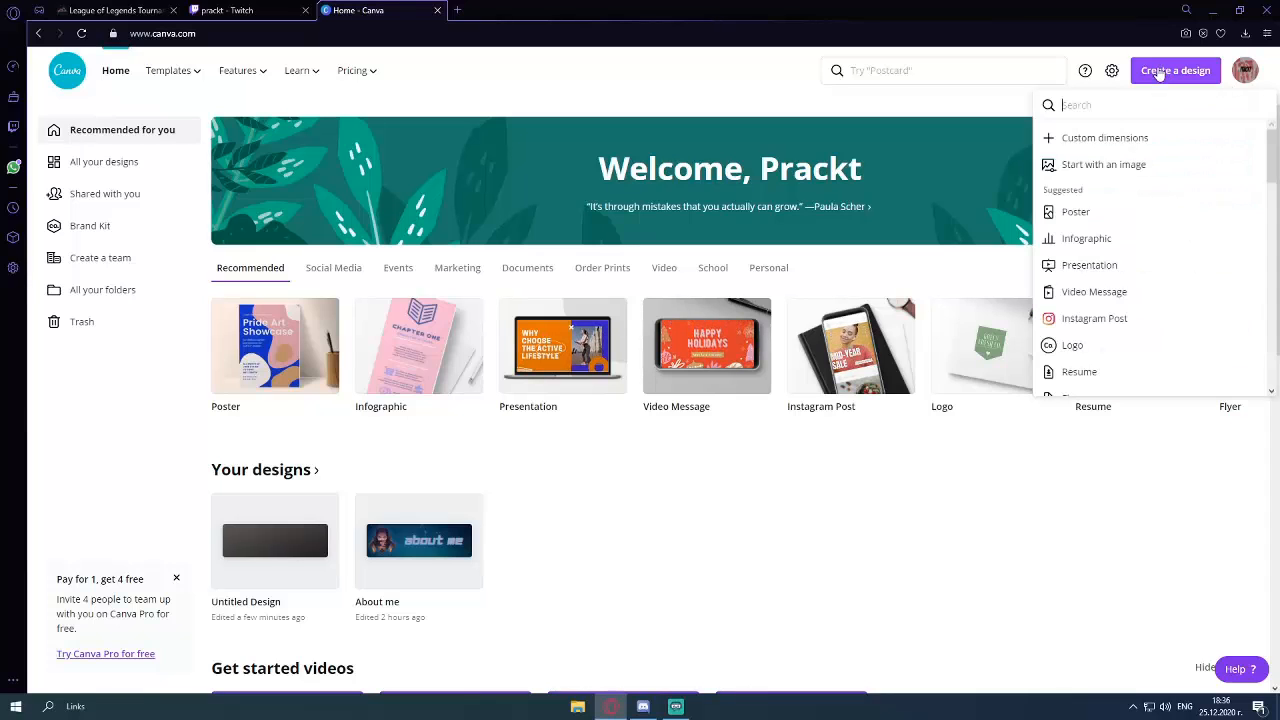
pyautogui.click(1095, 140)
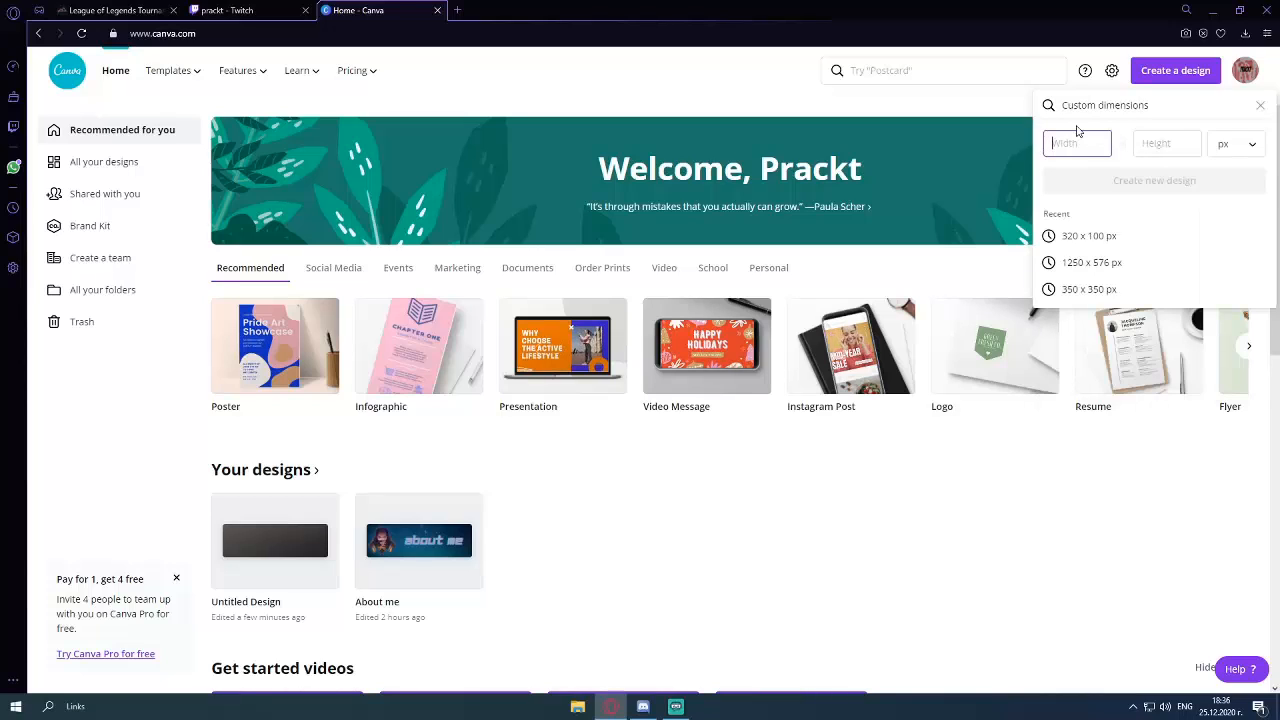
pyautogui.write('320')
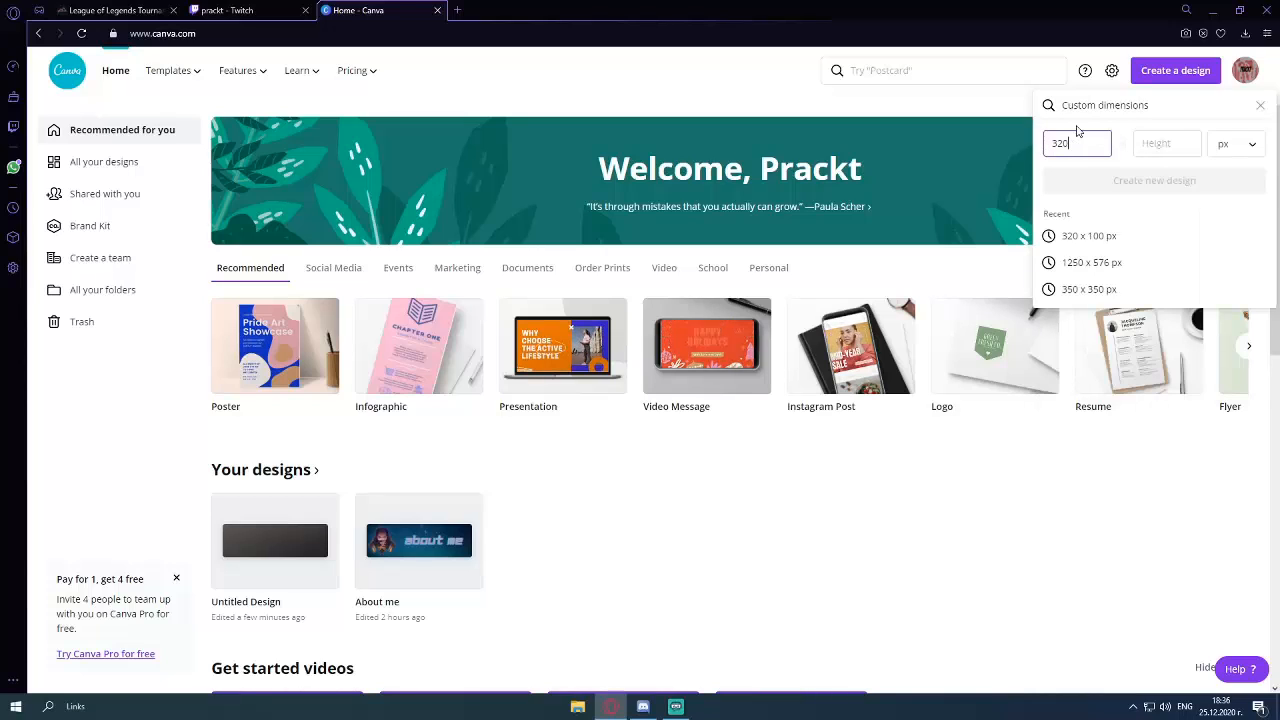
pyautogui.click(1160, 145)
pyautogui.click(1092, 149)
pyautogui.click(1150, 145)
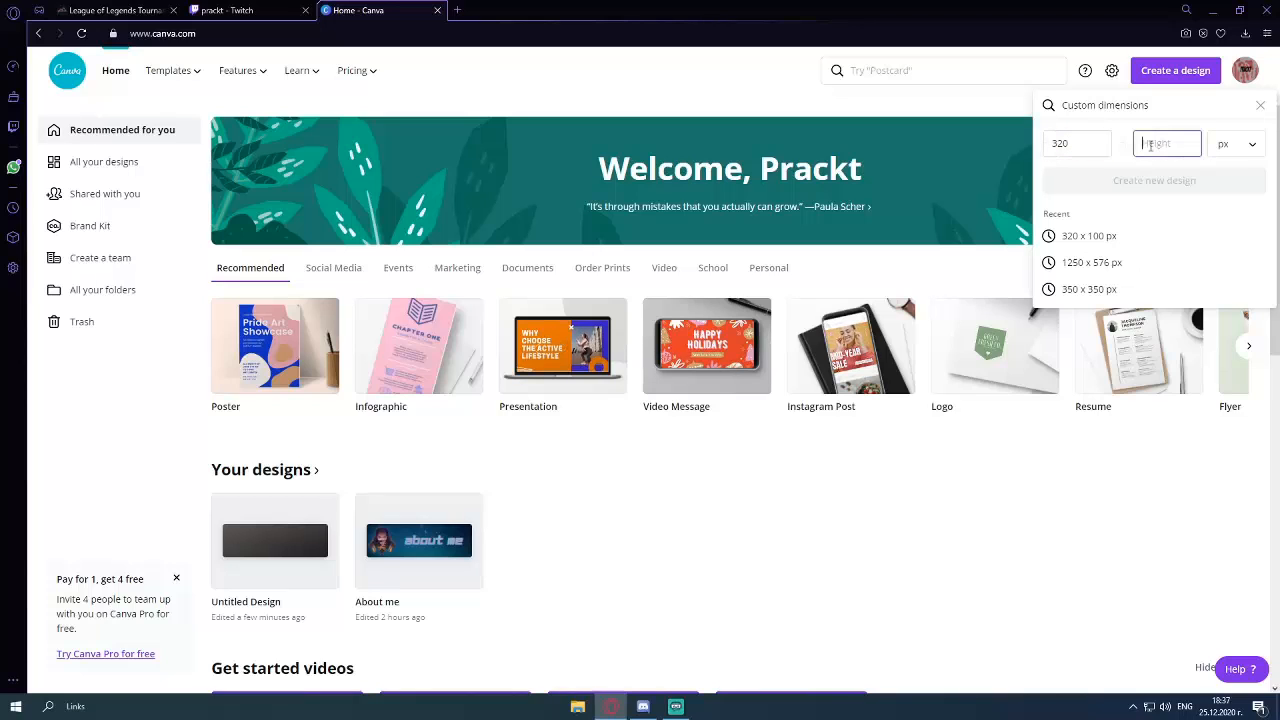
pyautogui.write('100')
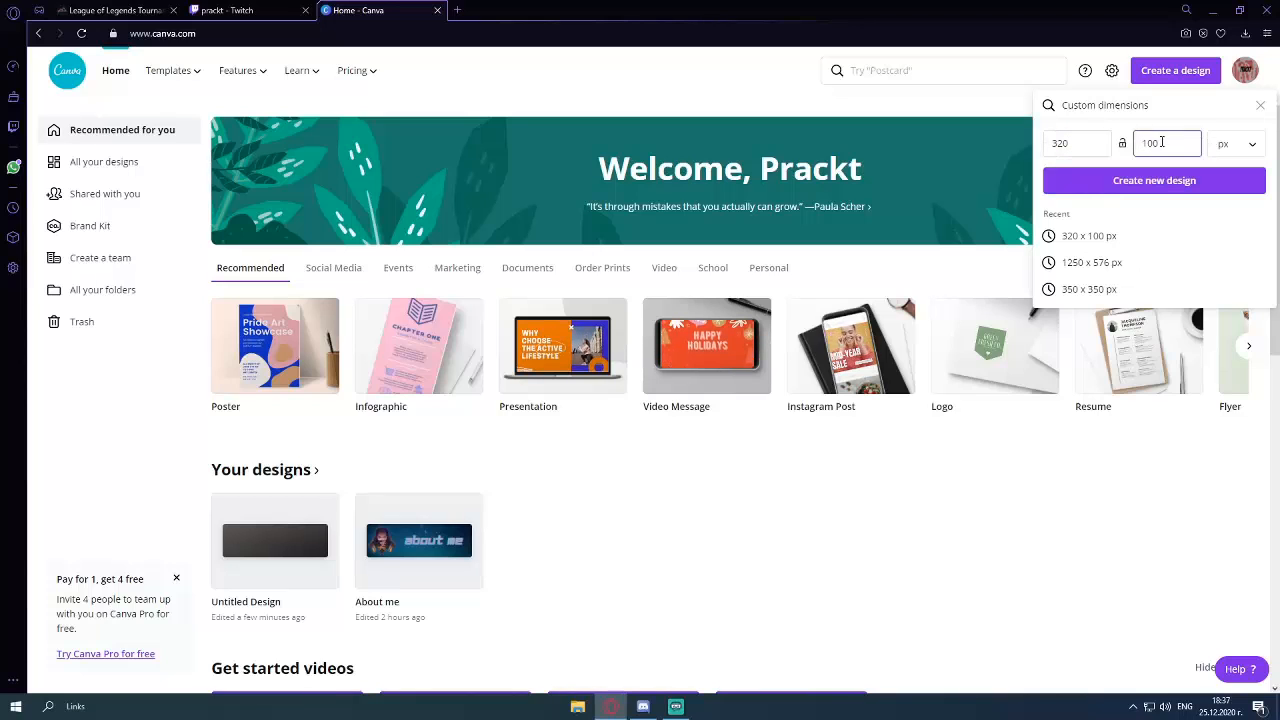
# Try a height of 200 px for the custom design and restore it to 100 px
pyautogui.hotkey('ctrl', 'a')
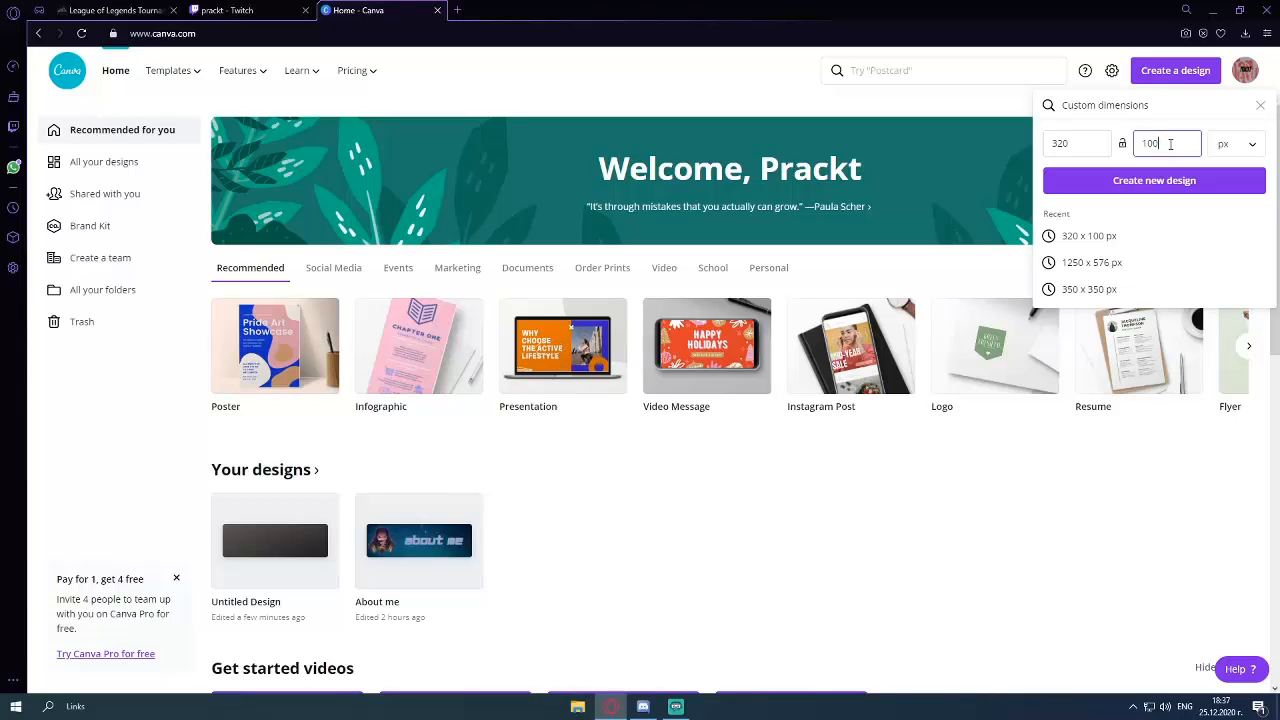
pyautogui.press('BackSpace')
pyautogui.write('200')
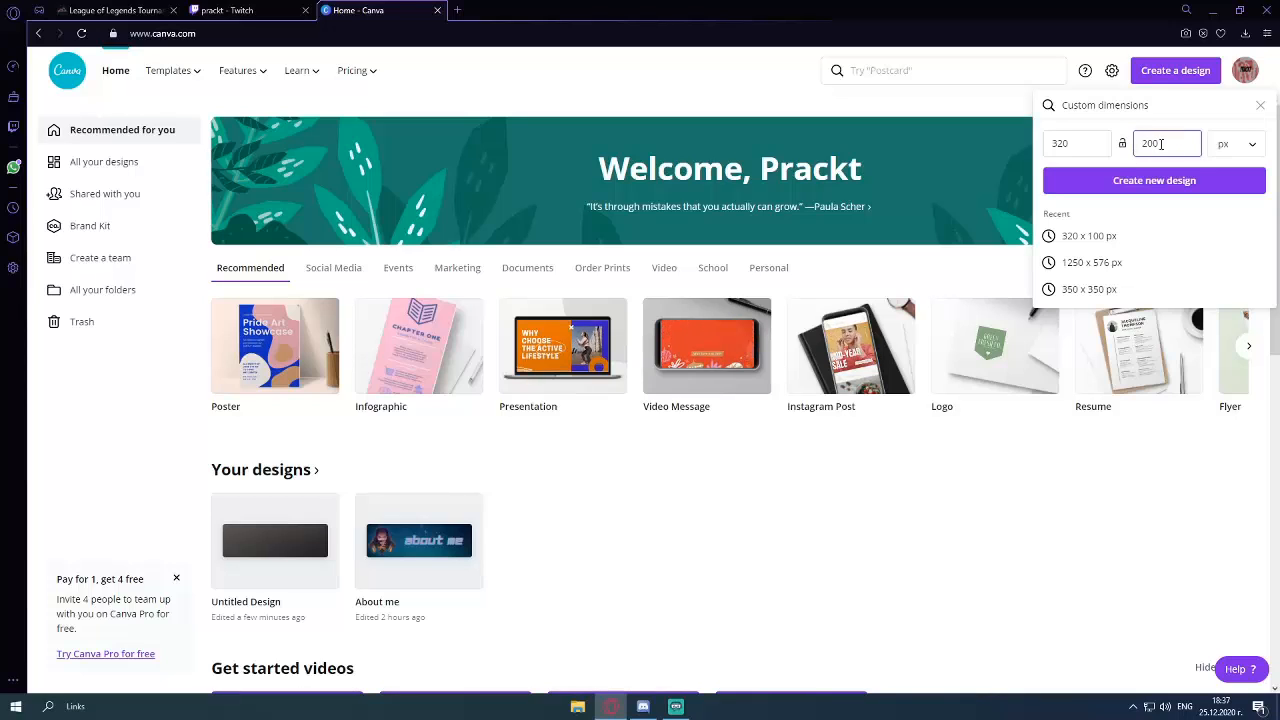
pyautogui.hotkey('ctrl', 'a')
pyautogui.press('BackSpace')
pyautogui.write('100')
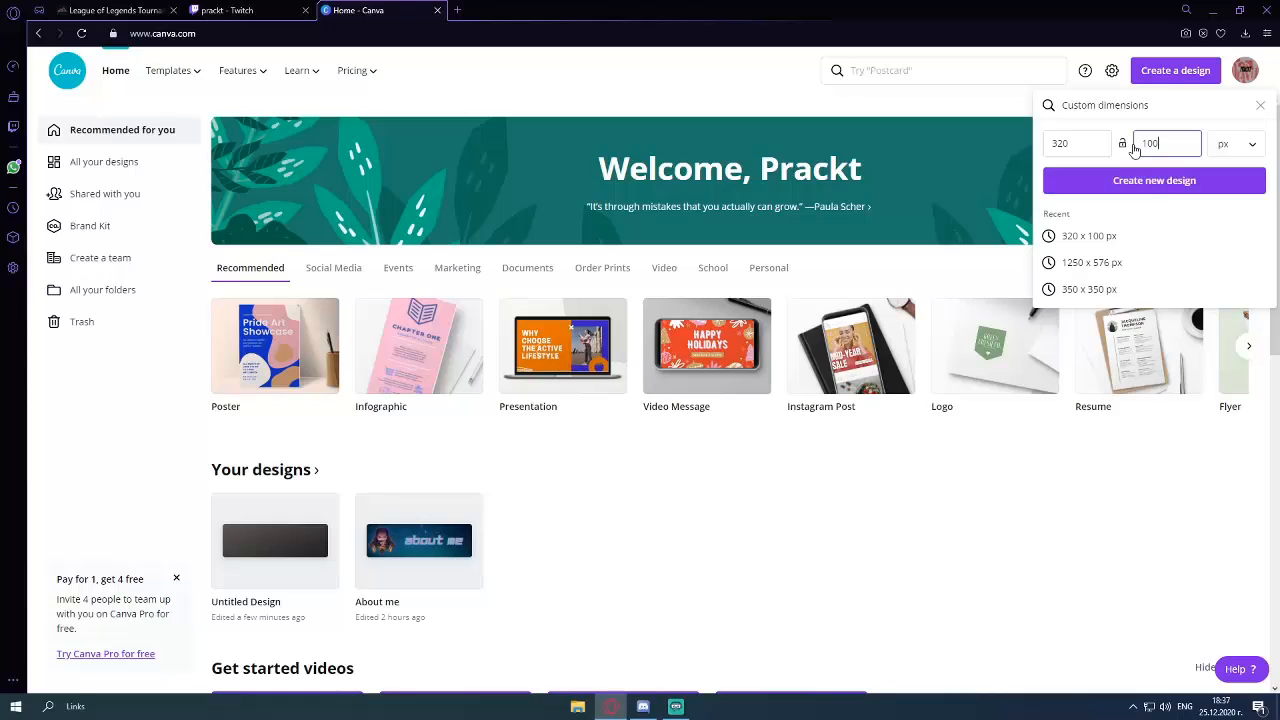
# Create the new design and apply the dark blue rippled-water background to its blank page
pyautogui.click(1149, 181)
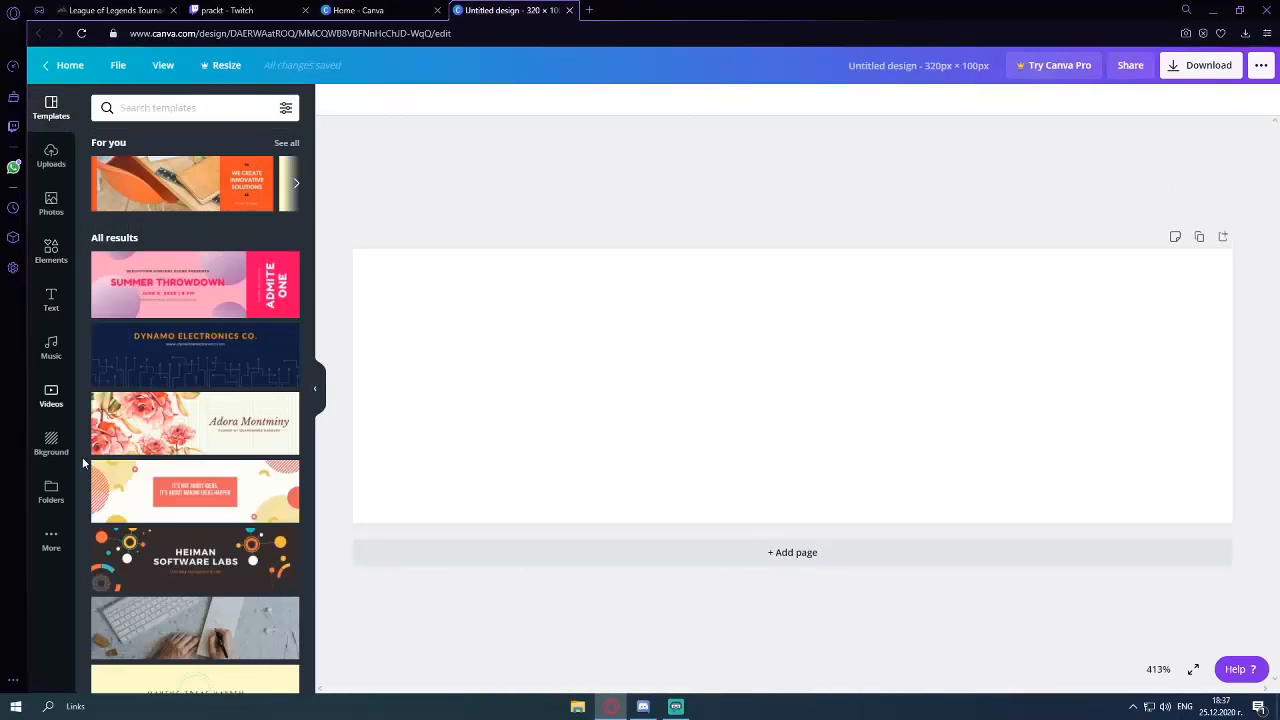
pyautogui.click(51, 443)
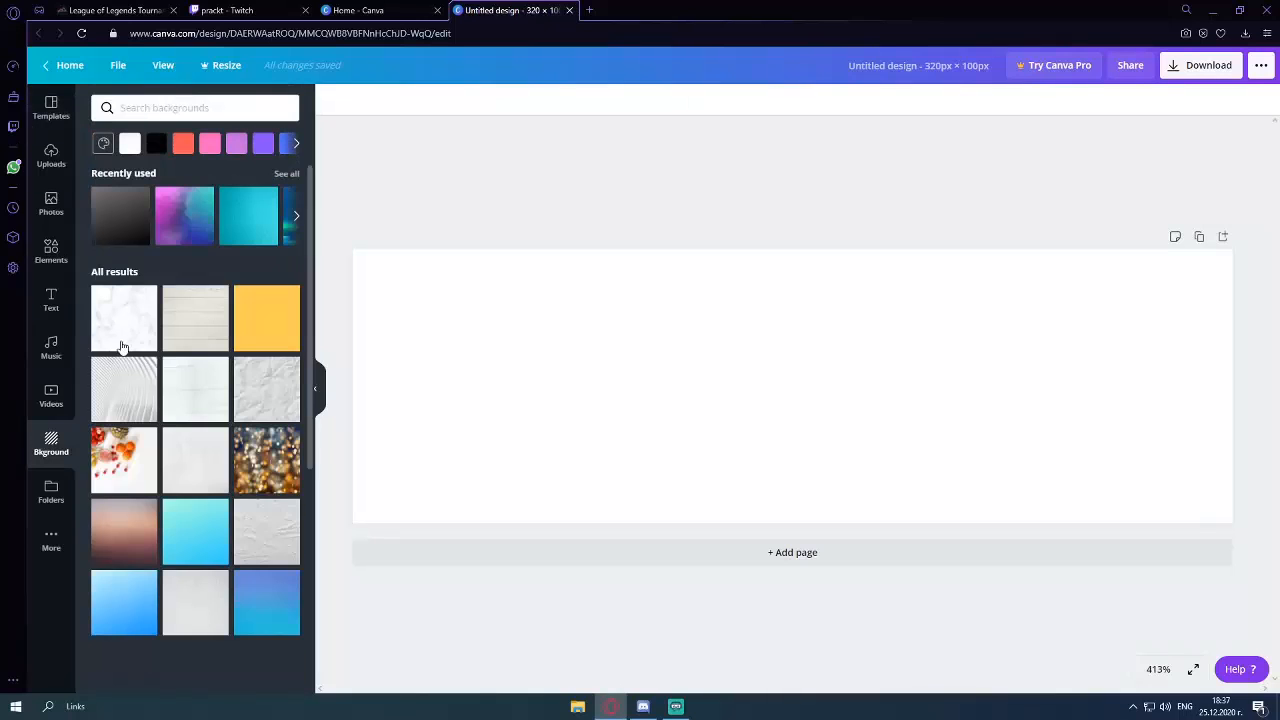
pyautogui.scroll(-4, 143, 323)
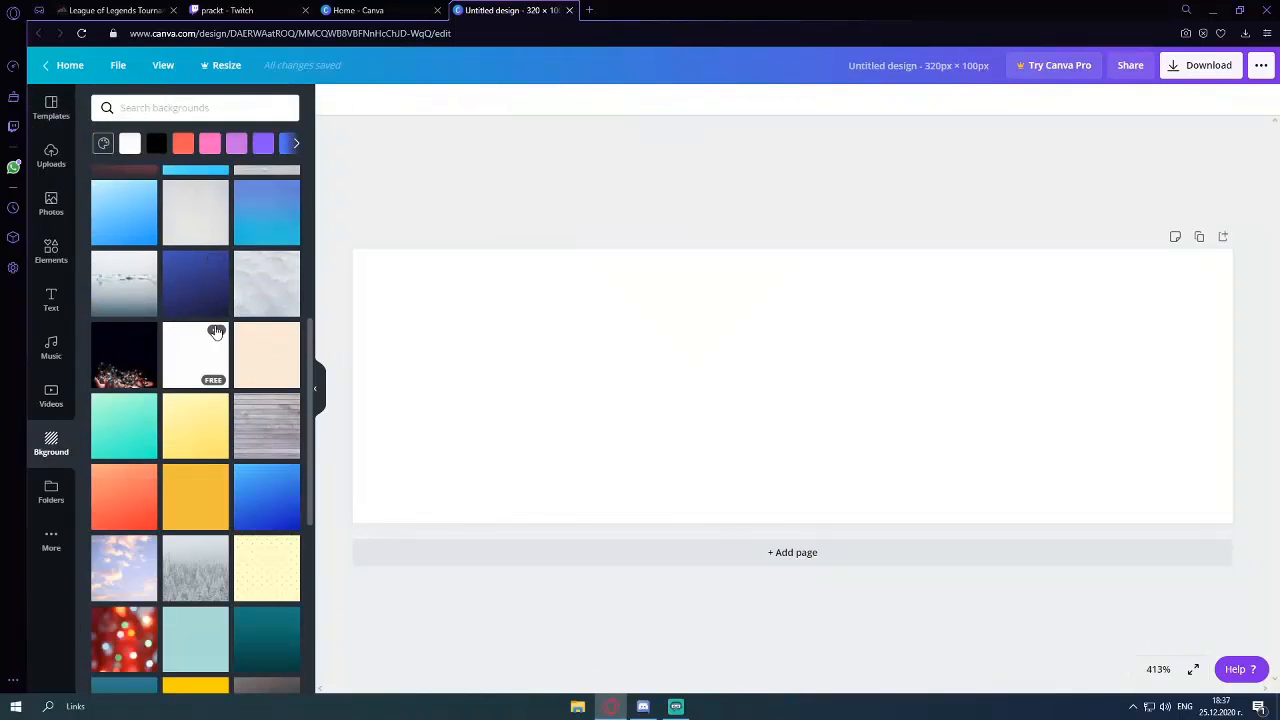
pyautogui.scroll(-5, 272, 330)
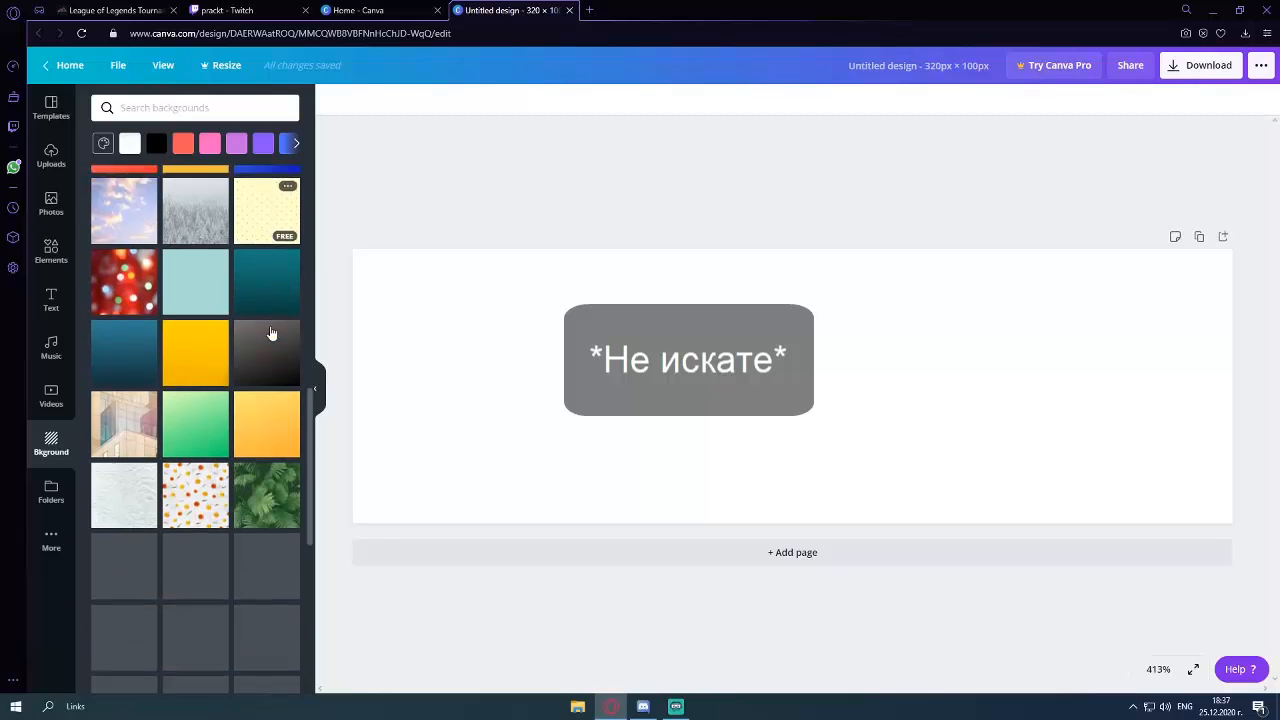
pyautogui.scroll(-3, 177, 414)
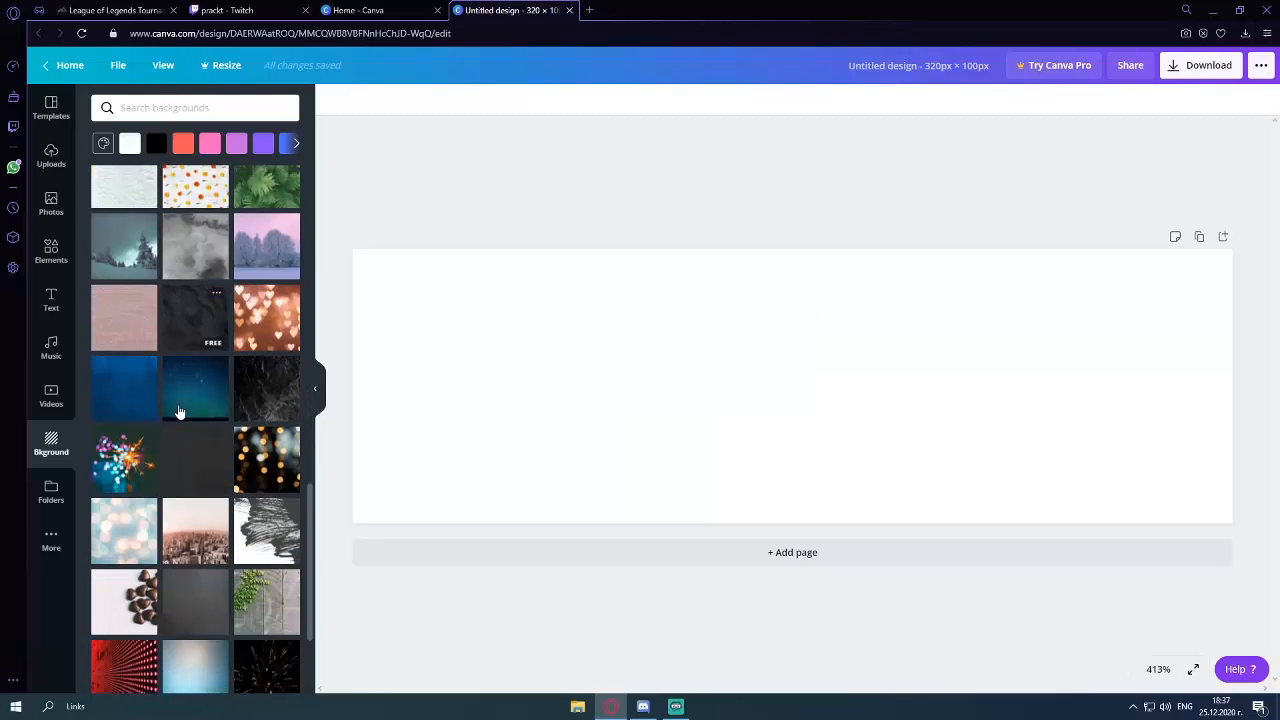
pyautogui.click(124, 268)
pyautogui.click(737, 216)
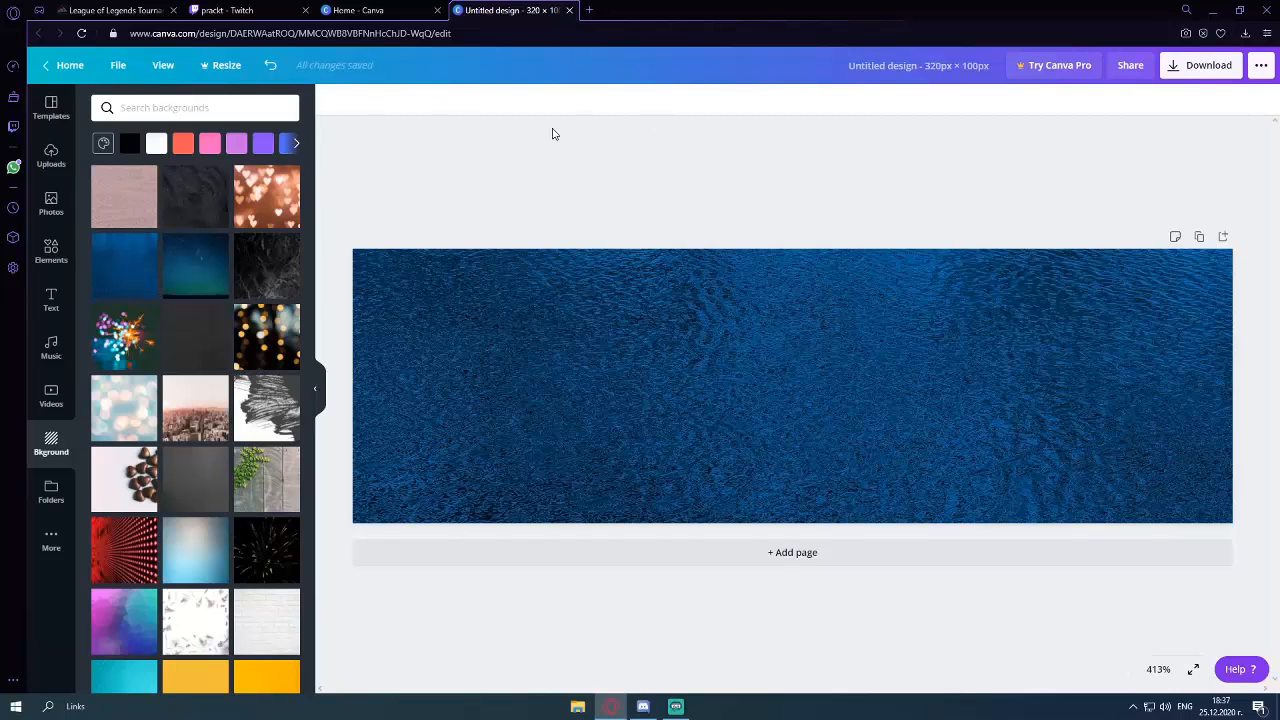
# Search Google Images for "league of legends emotes png" in a new browser tab
pyautogui.click(589, 10)
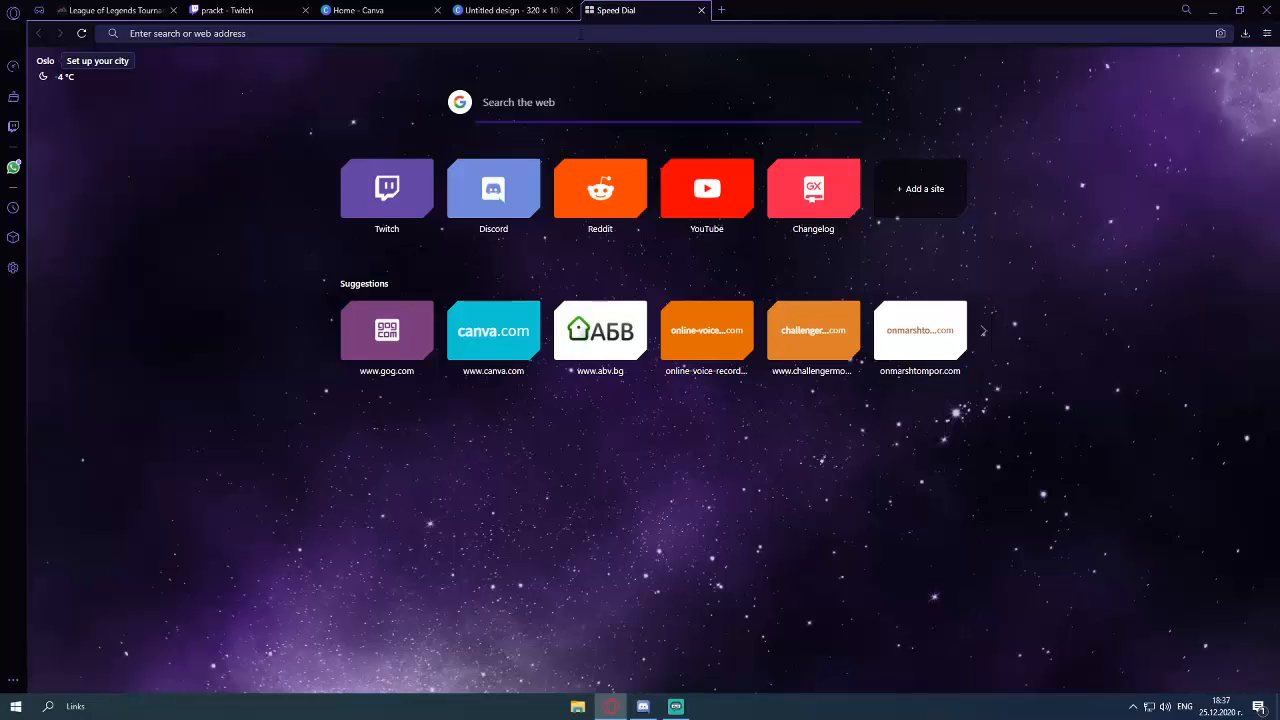
pyautogui.write('league')
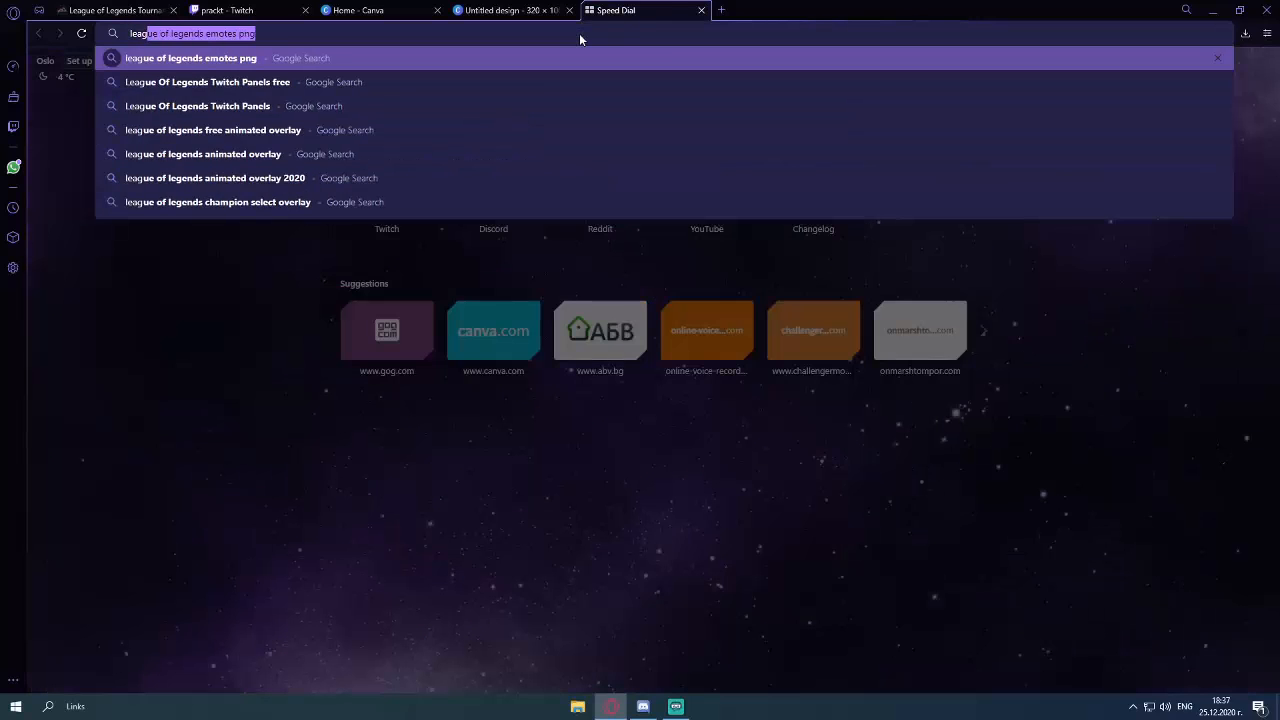
pyautogui.click(238, 57)
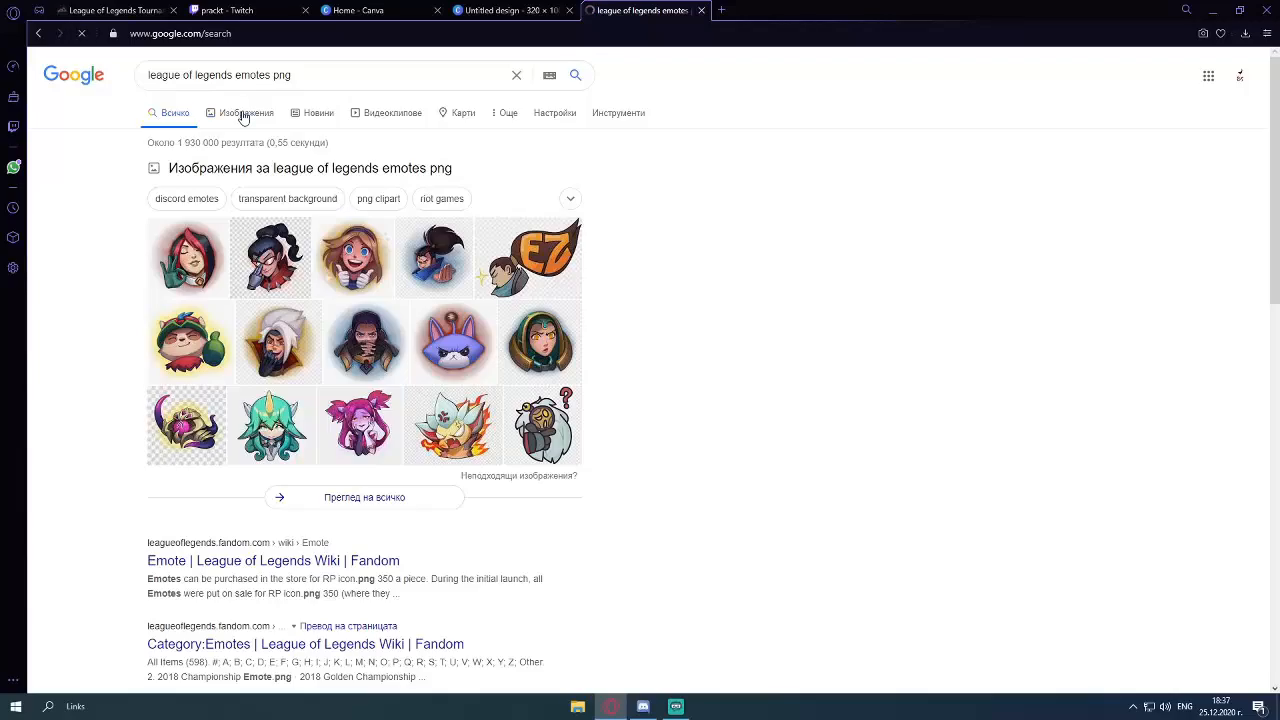
pyautogui.click(242, 116)
# Choose the blue-haired Jinx emote with raised hands and save it to the Desktop as Catch_Me_If_You_Can!_Emote in PNG format
pyautogui.scroll(-2, 600, 223)
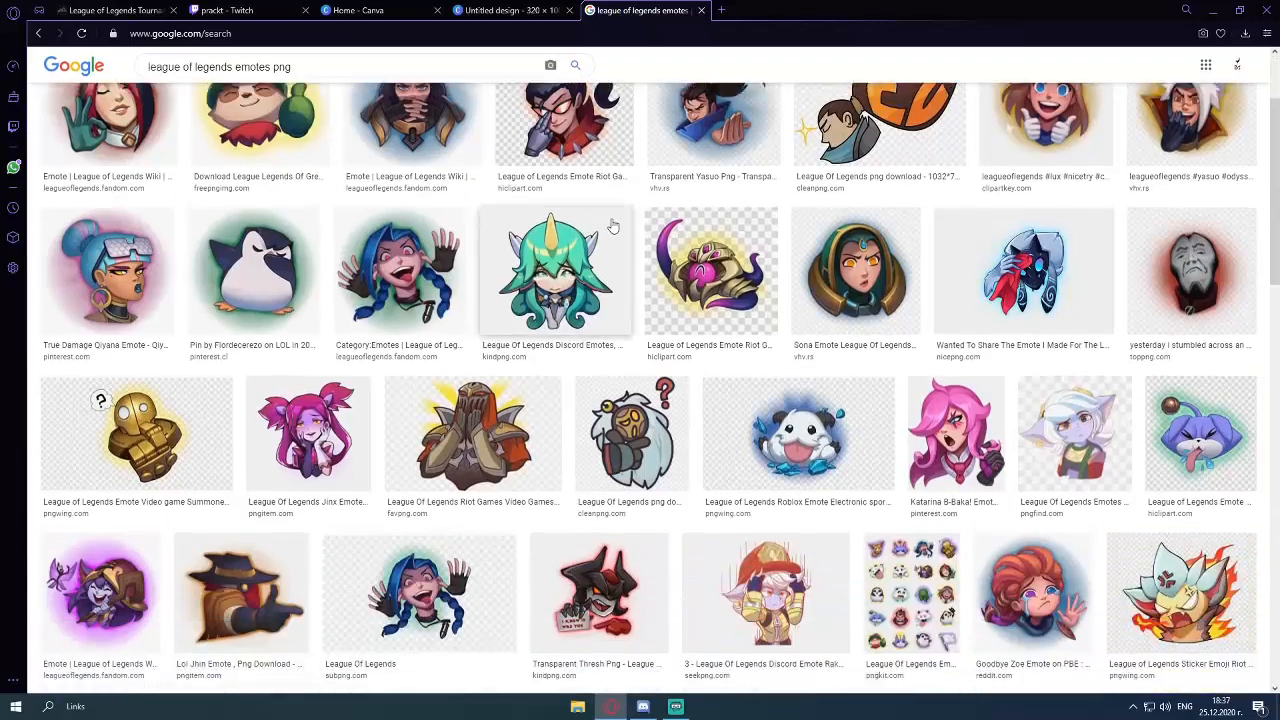
pyautogui.scroll(2, 700, 232)
pyautogui.scroll(-1, 705, 240)
pyautogui.scroll(-2, 640, 248)
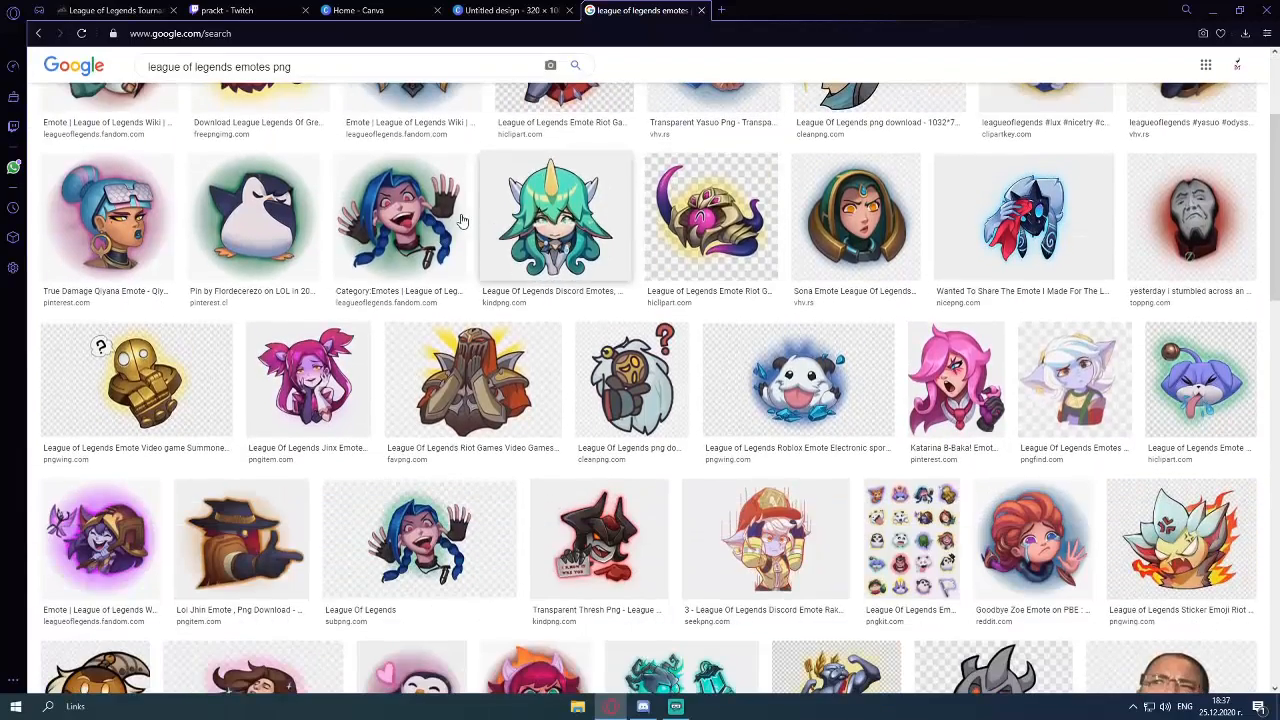
pyautogui.scroll(2, 457, 214)
pyautogui.click(418, 350)
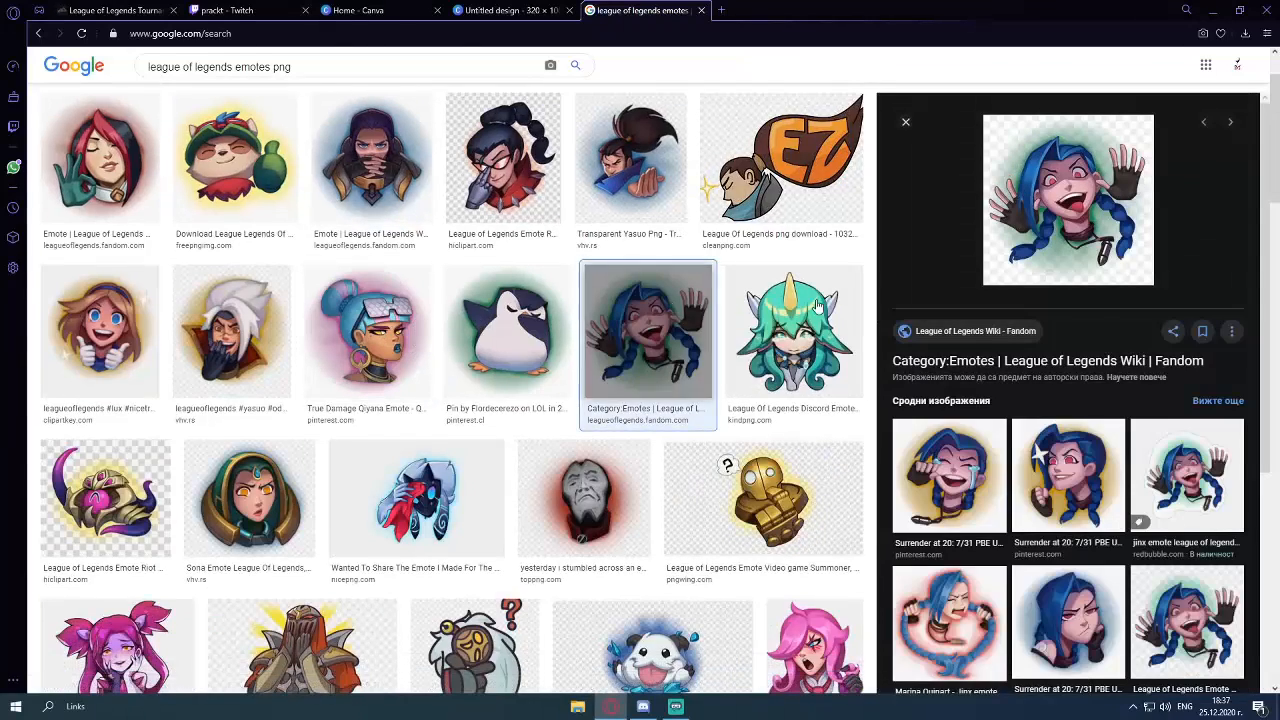
pyautogui.rightClick(1035, 213)
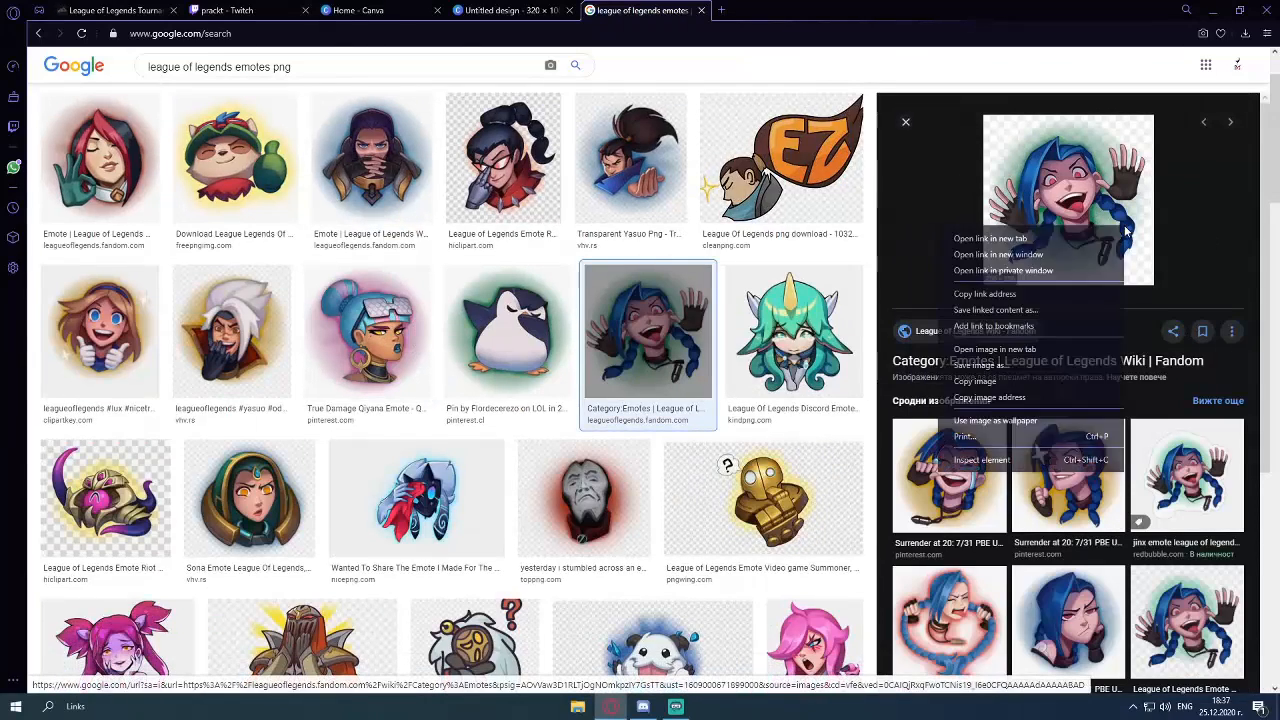
pyautogui.click(968, 370)
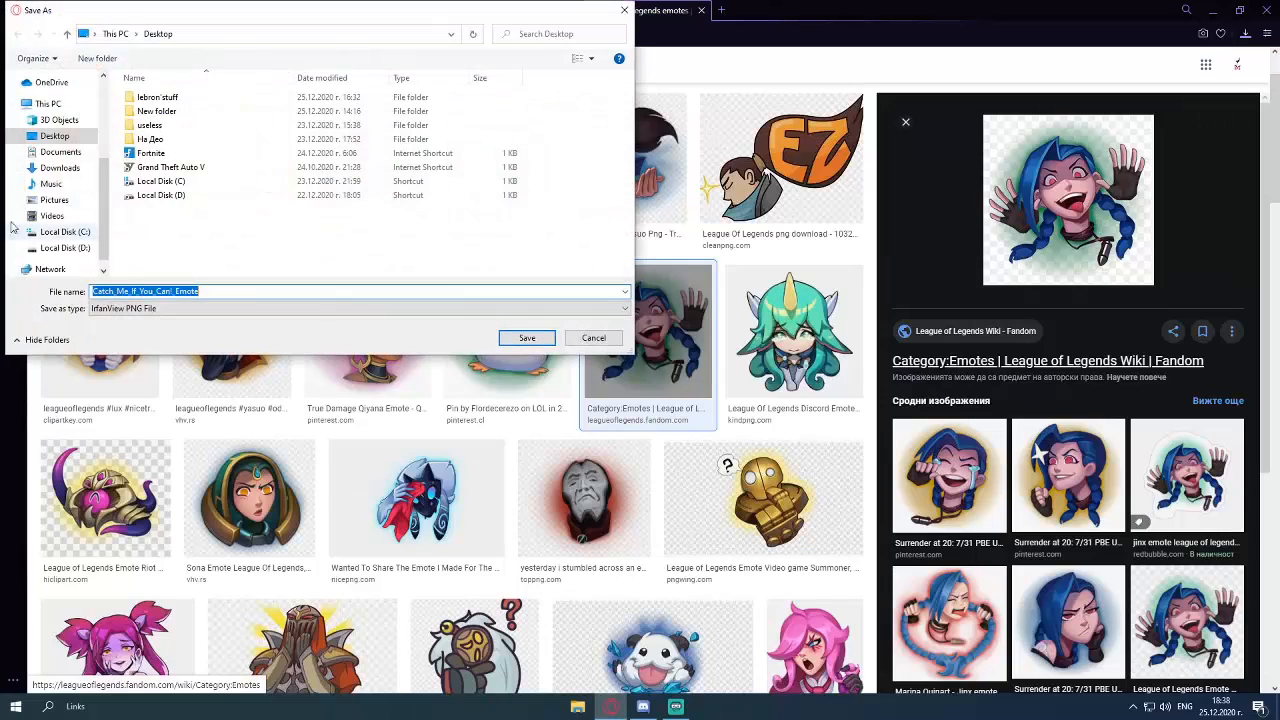
pyautogui.click(522, 334)
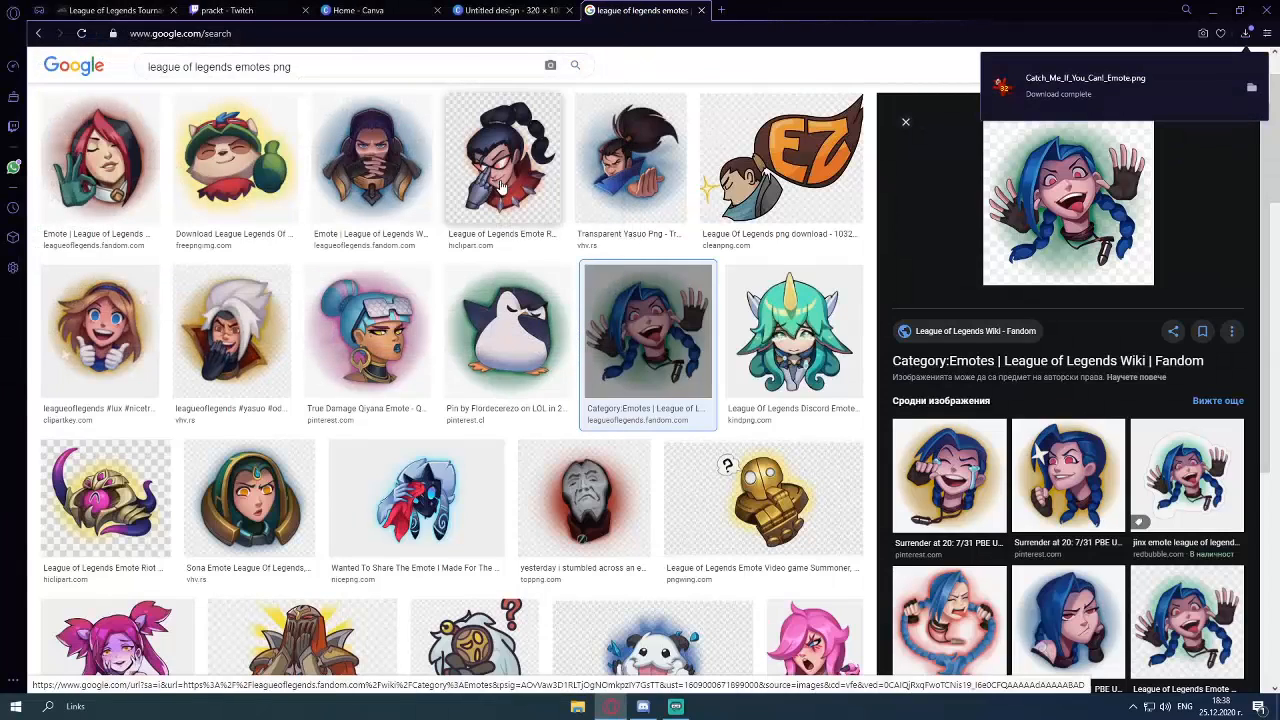
# Upload the Catch_Me_If_You_Can!_Emote image from the desktop to the Canva design's uploads
pyautogui.click(508, 10)
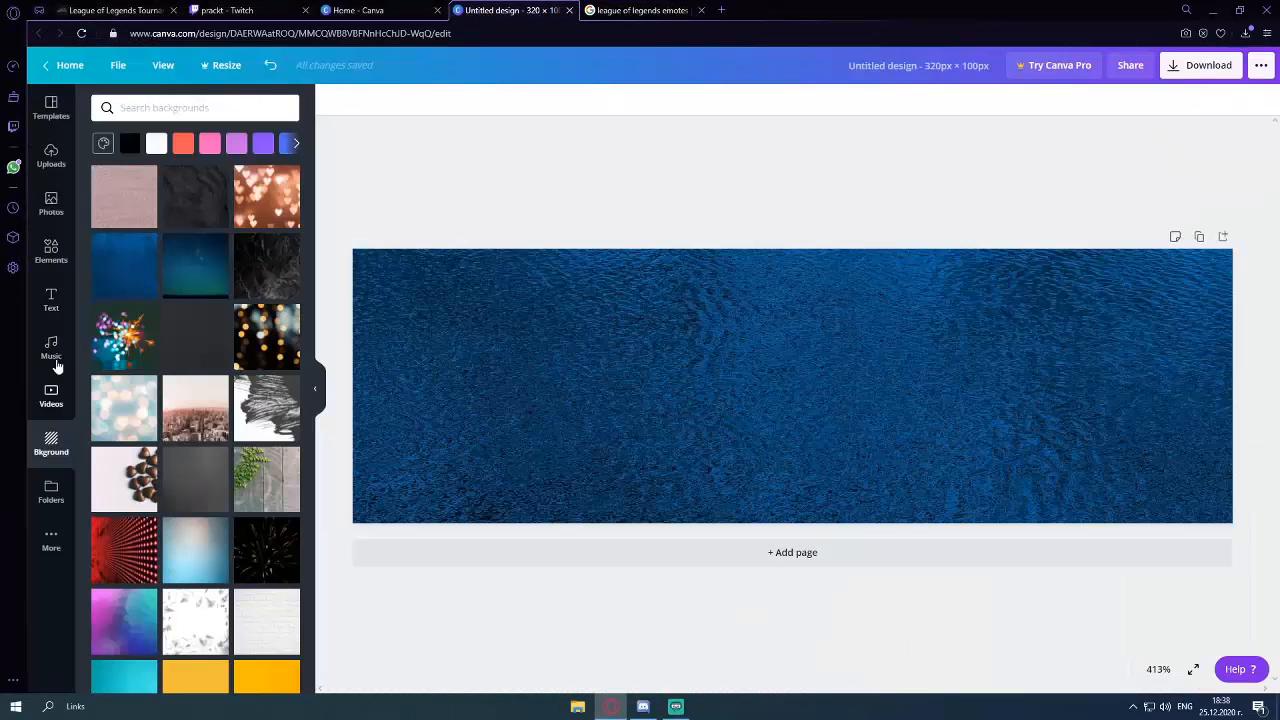
pyautogui.click(51, 155)
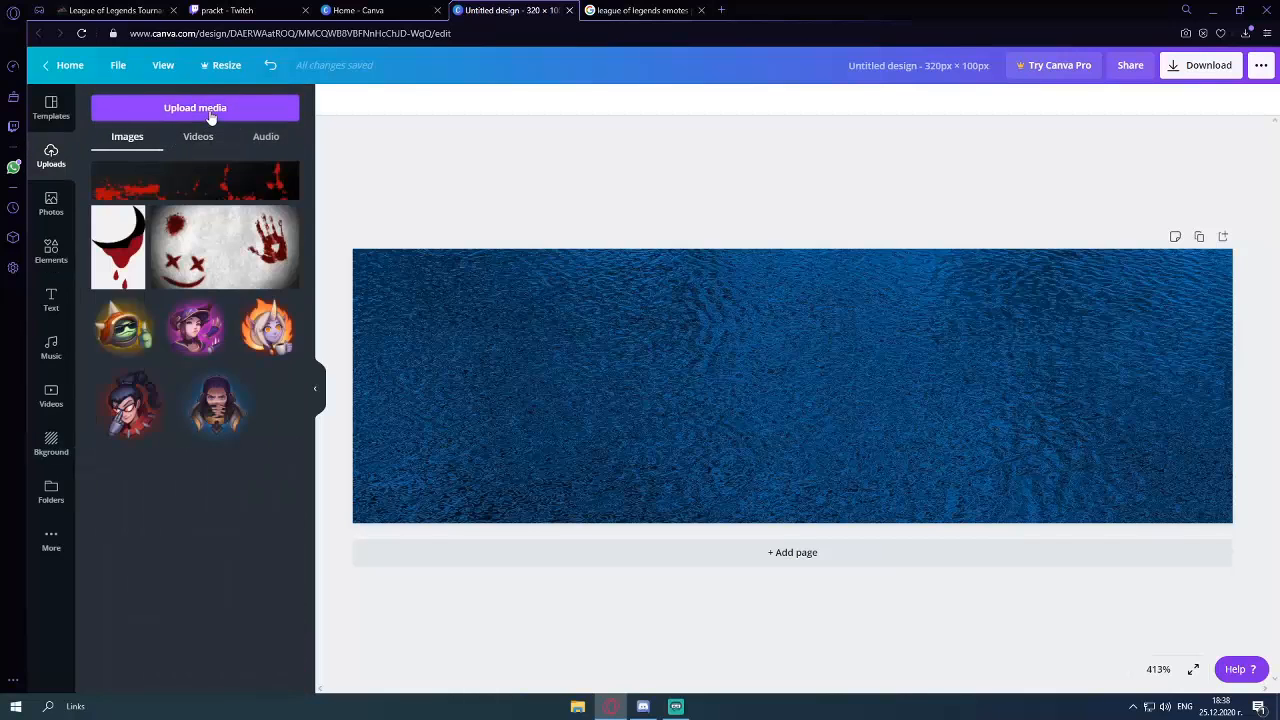
pyautogui.click(1239, 10)
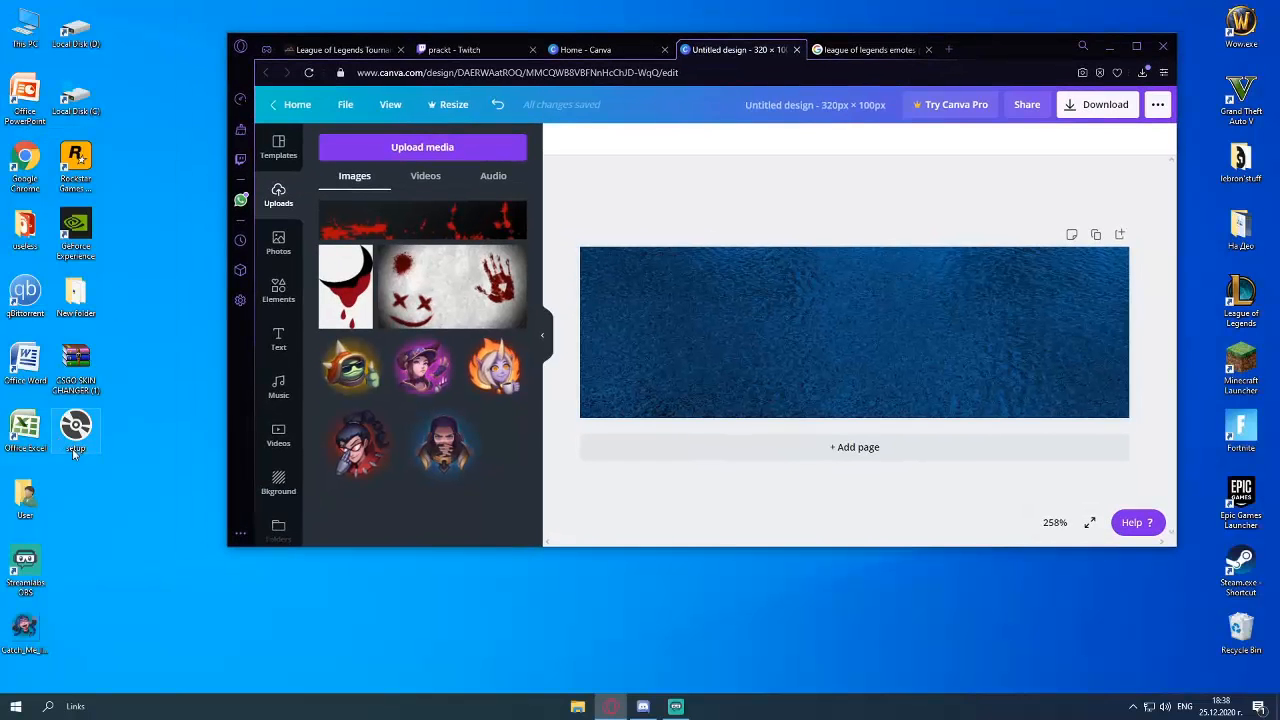
pyautogui.moveTo(25, 630); pyautogui.dragTo(516, 308)
pyautogui.click(1136, 46)
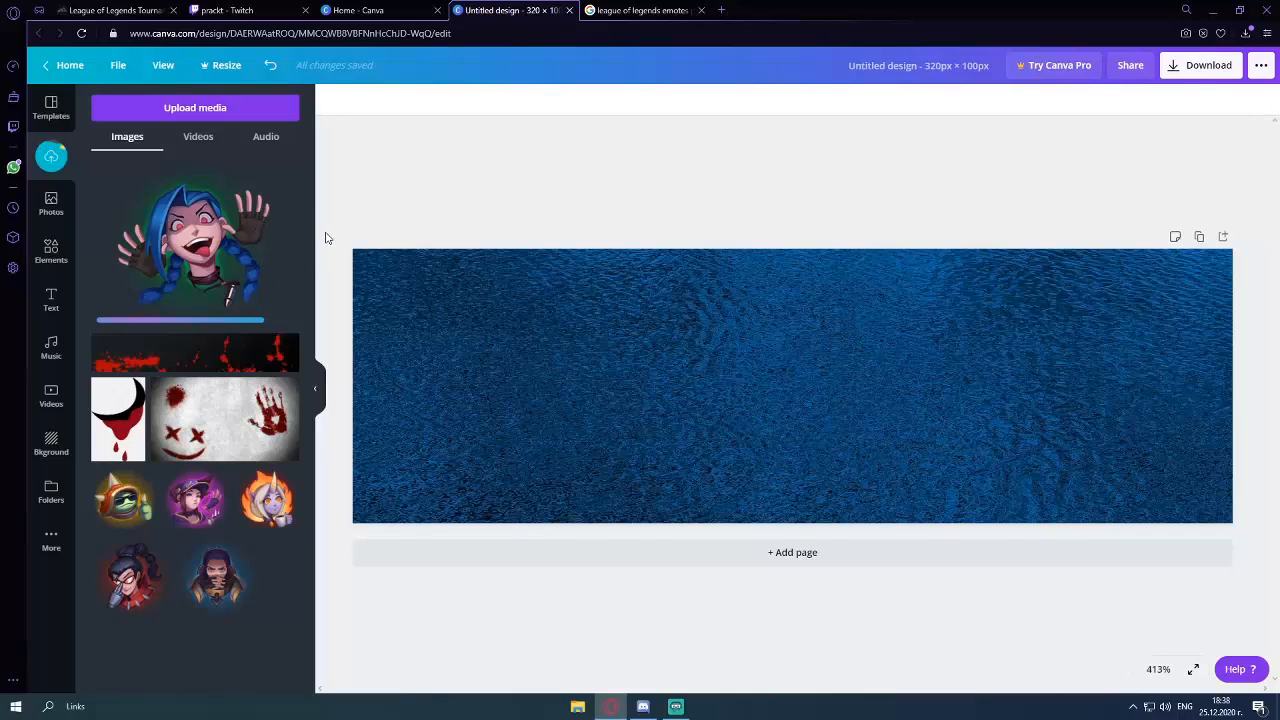
# Place the uploaded Jinx emote at the left end of the blue page and enlarge it to nearly the full page height
pyautogui.moveTo(190, 250); pyautogui.dragTo(478, 368)
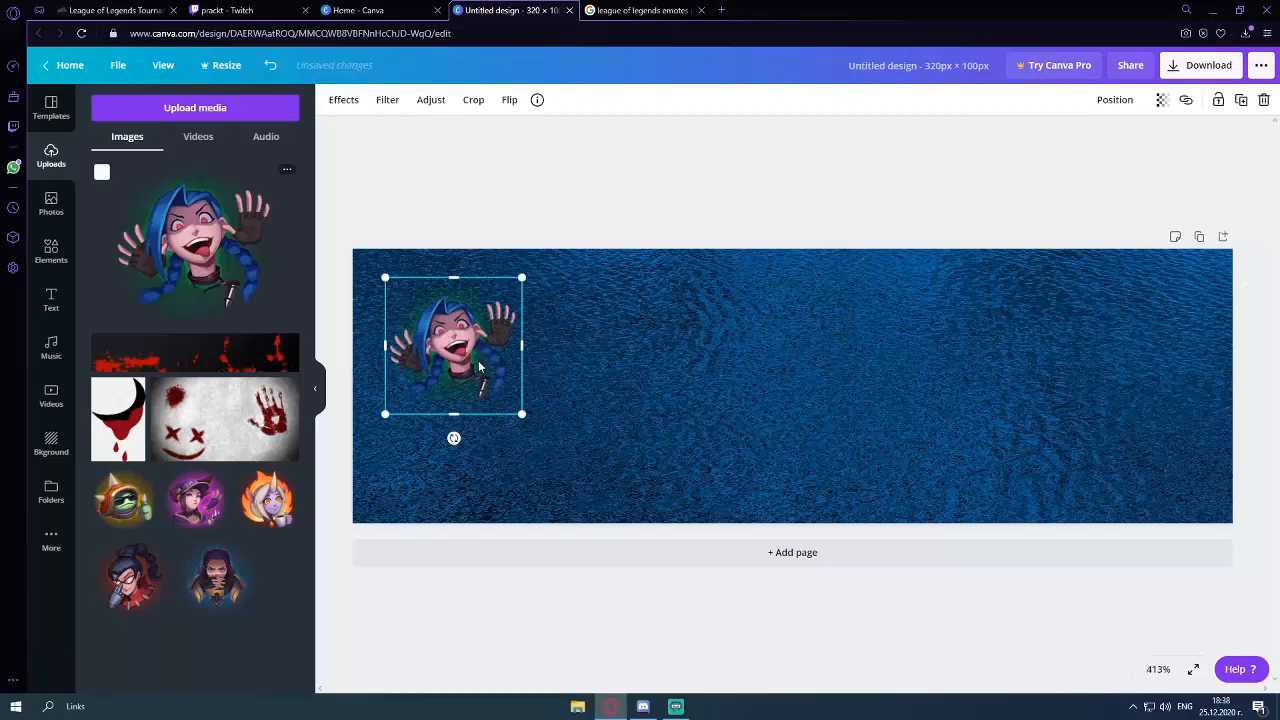
pyautogui.moveTo(521, 414); pyautogui.dragTo(607, 500)
pyautogui.moveTo(495, 271); pyautogui.dragTo(494, 259)
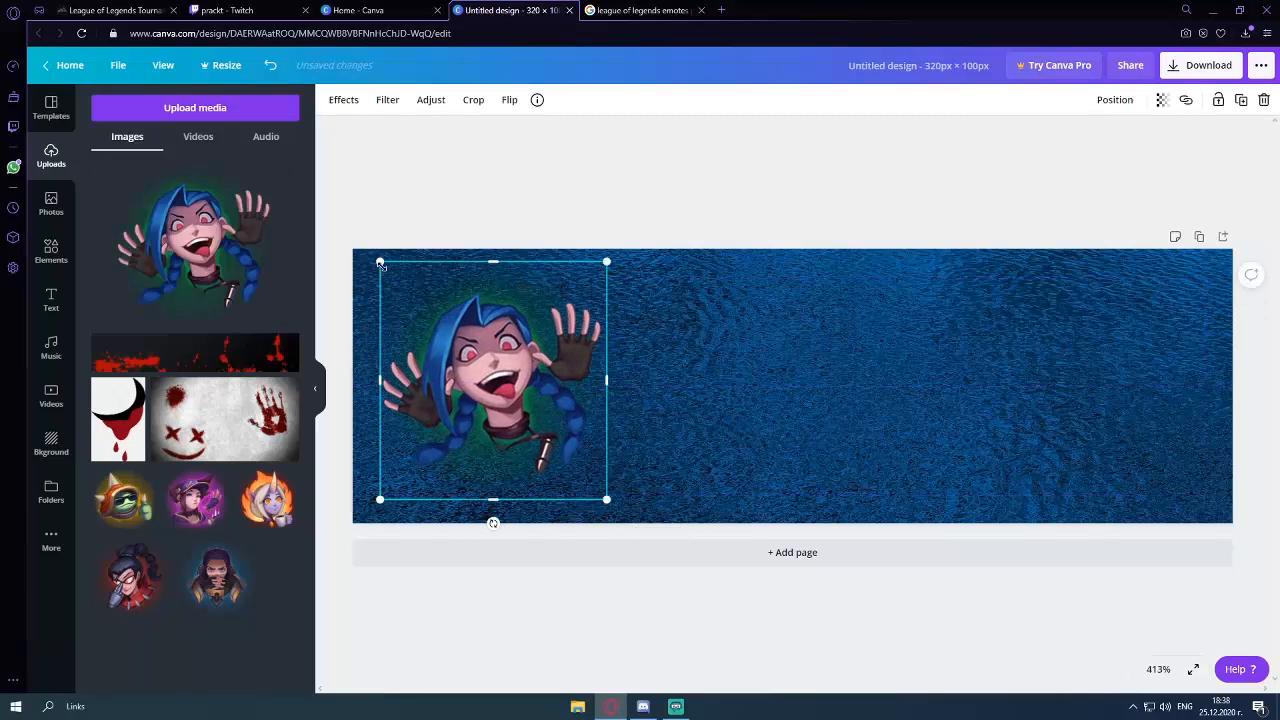
pyautogui.moveTo(381, 262); pyautogui.dragTo(359, 257)
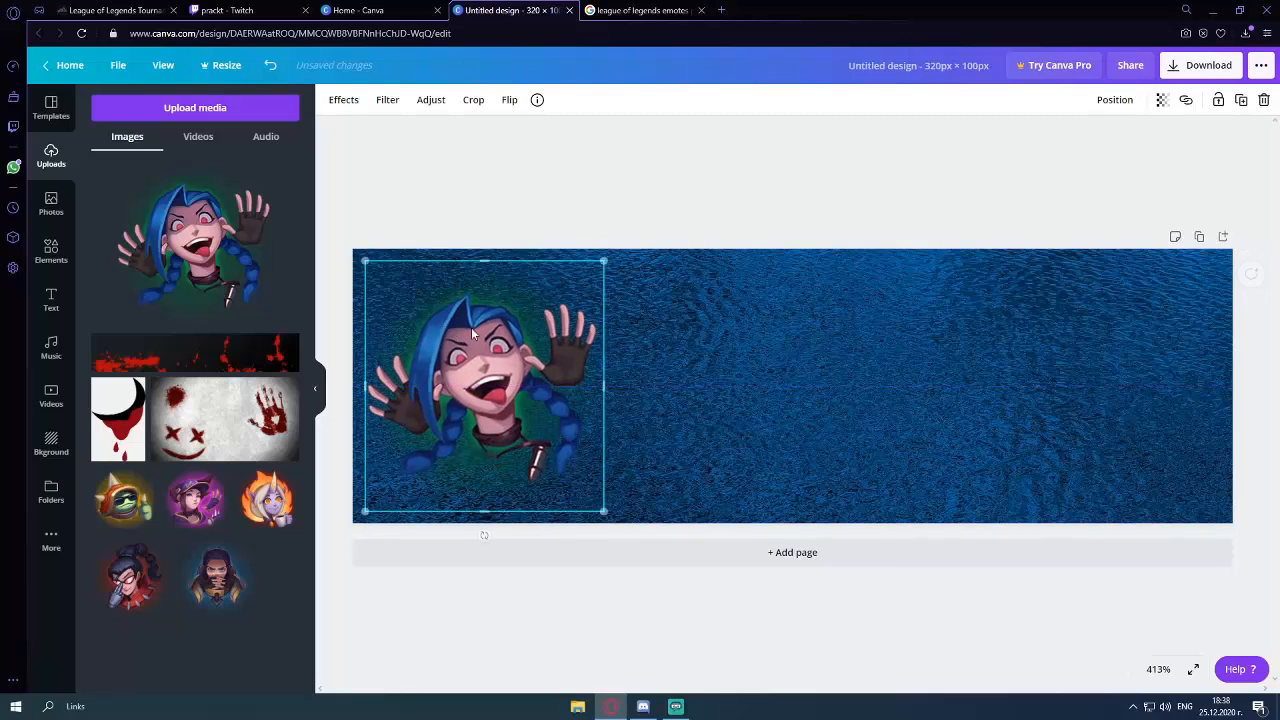
pyautogui.click(699, 343)
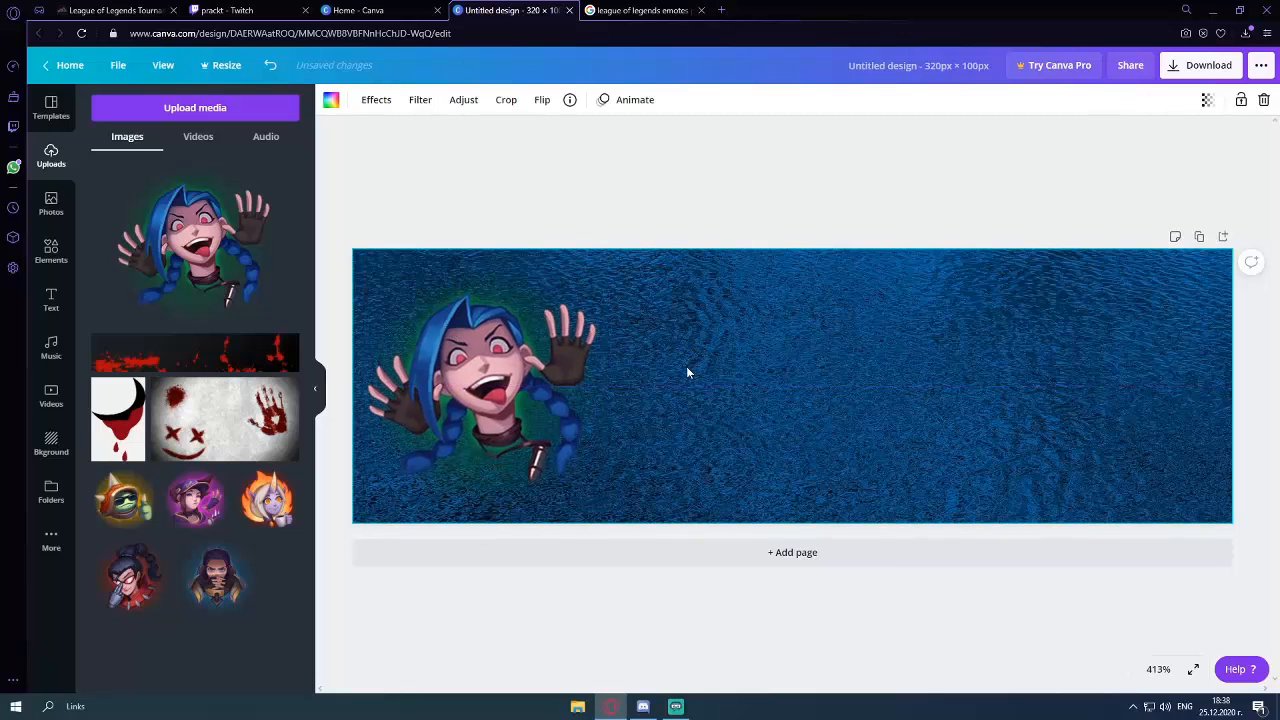
# Browse the text styles, try the GAME ON font combination on the page and delete it
pyautogui.click(51, 298)
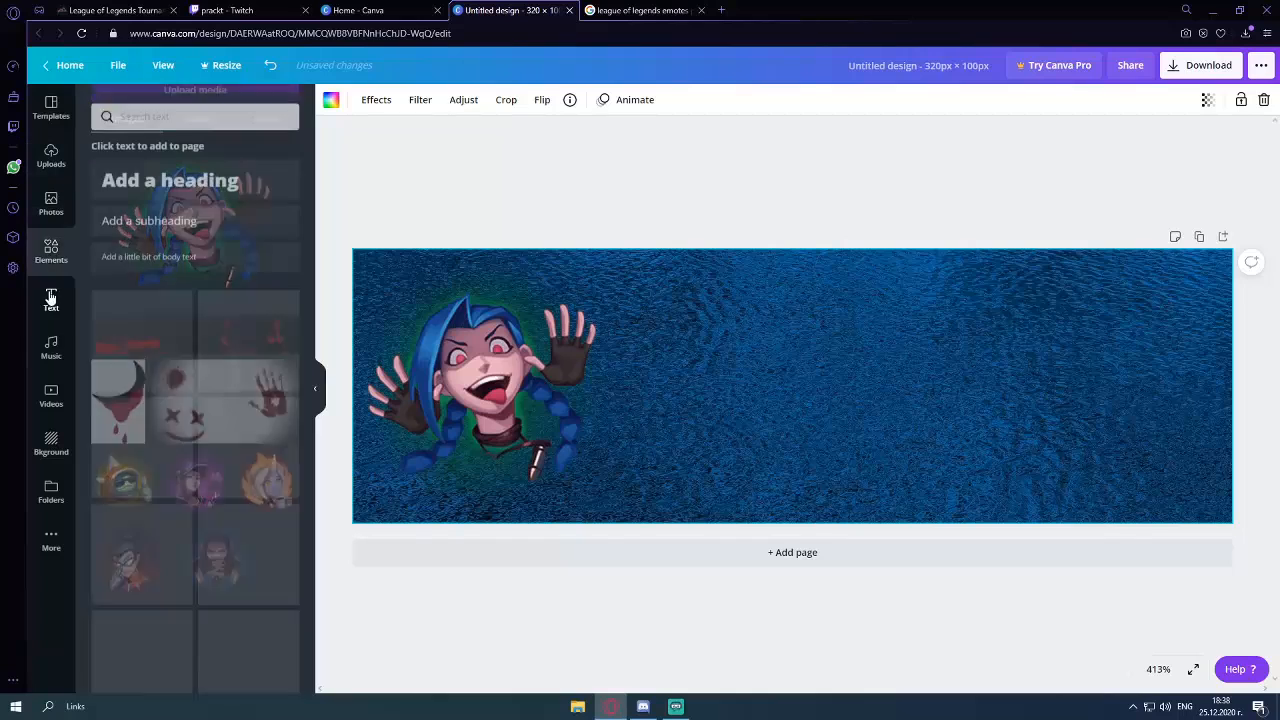
pyautogui.scroll(-3, 264, 493)
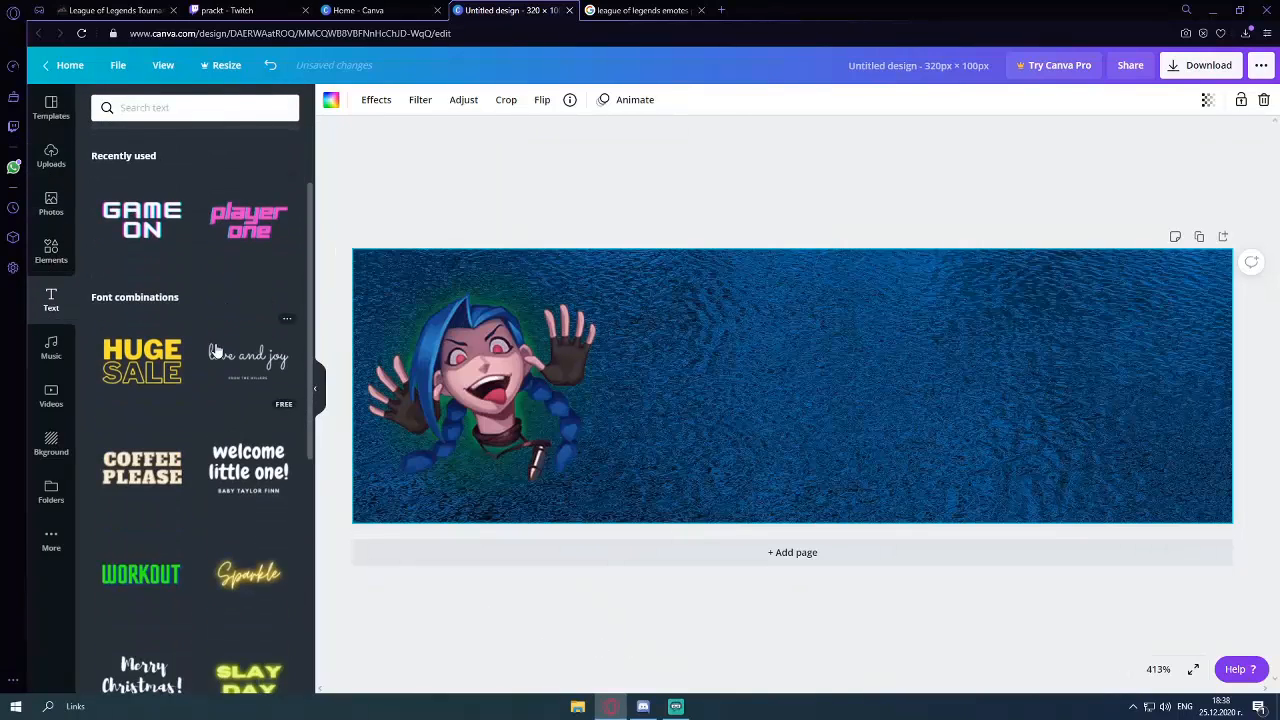
pyautogui.scroll(-5, 264, 493)
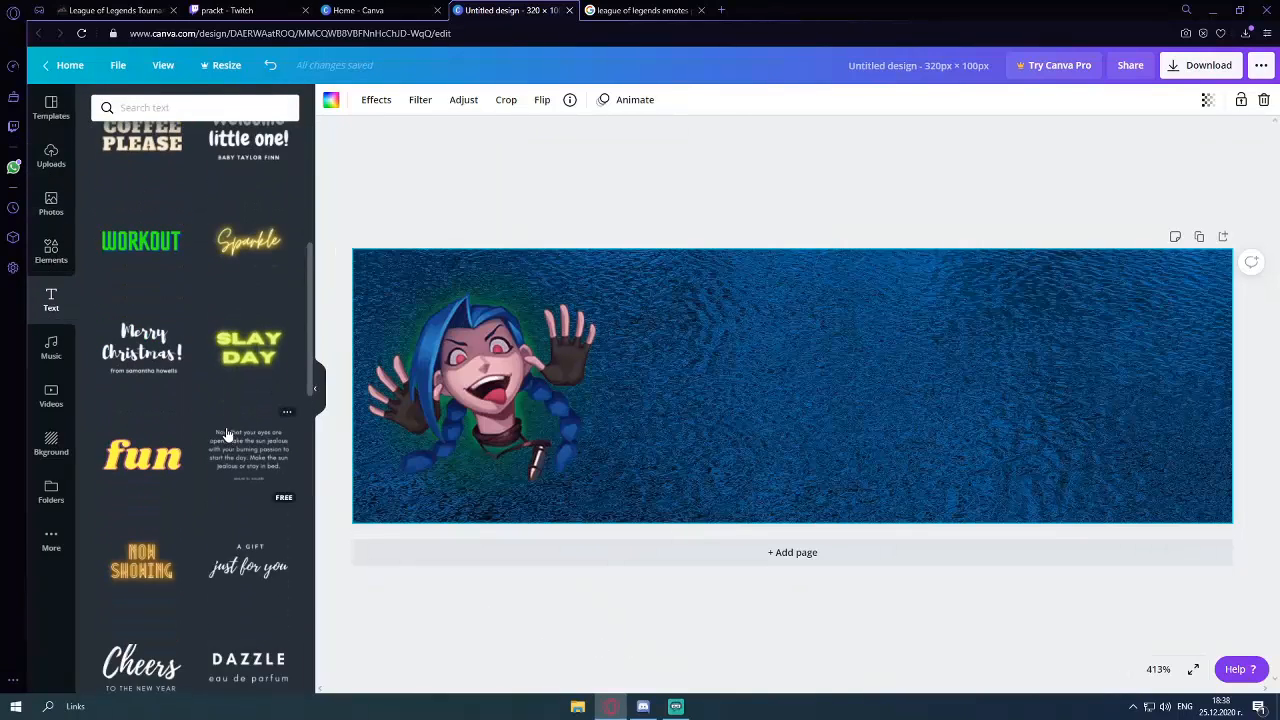
pyautogui.scroll(8, 268, 346)
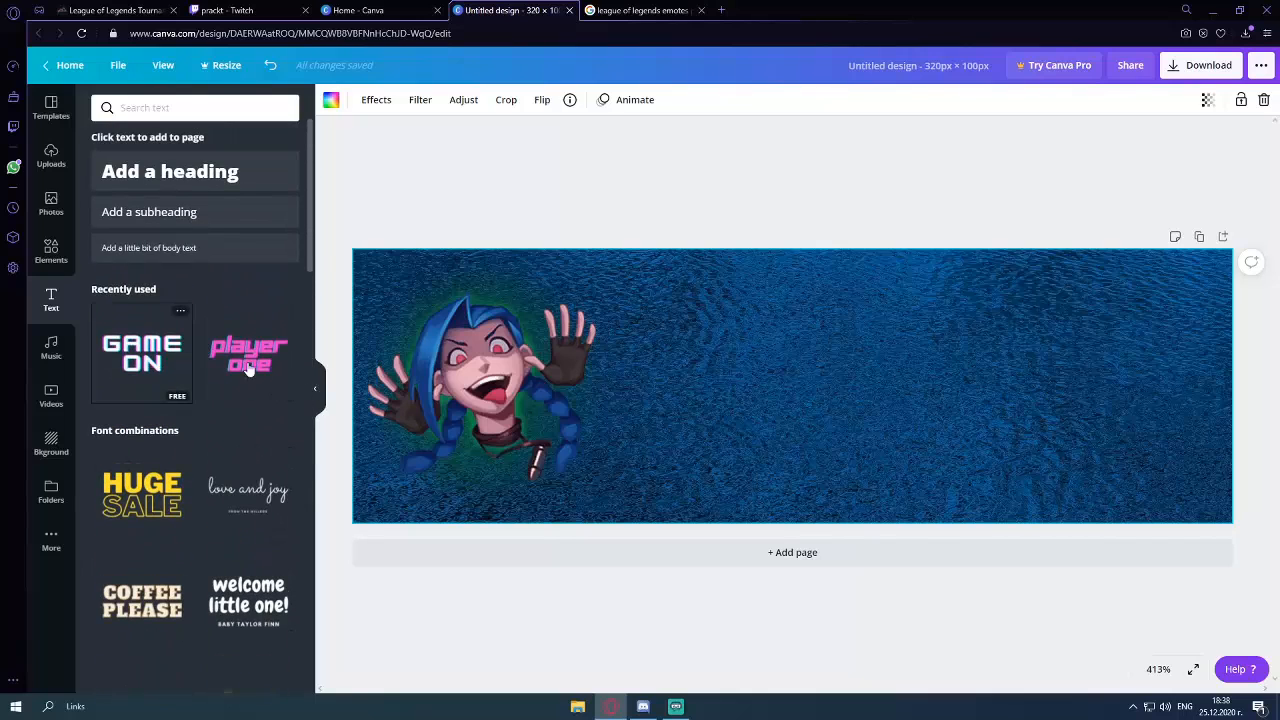
pyautogui.click(148, 356)
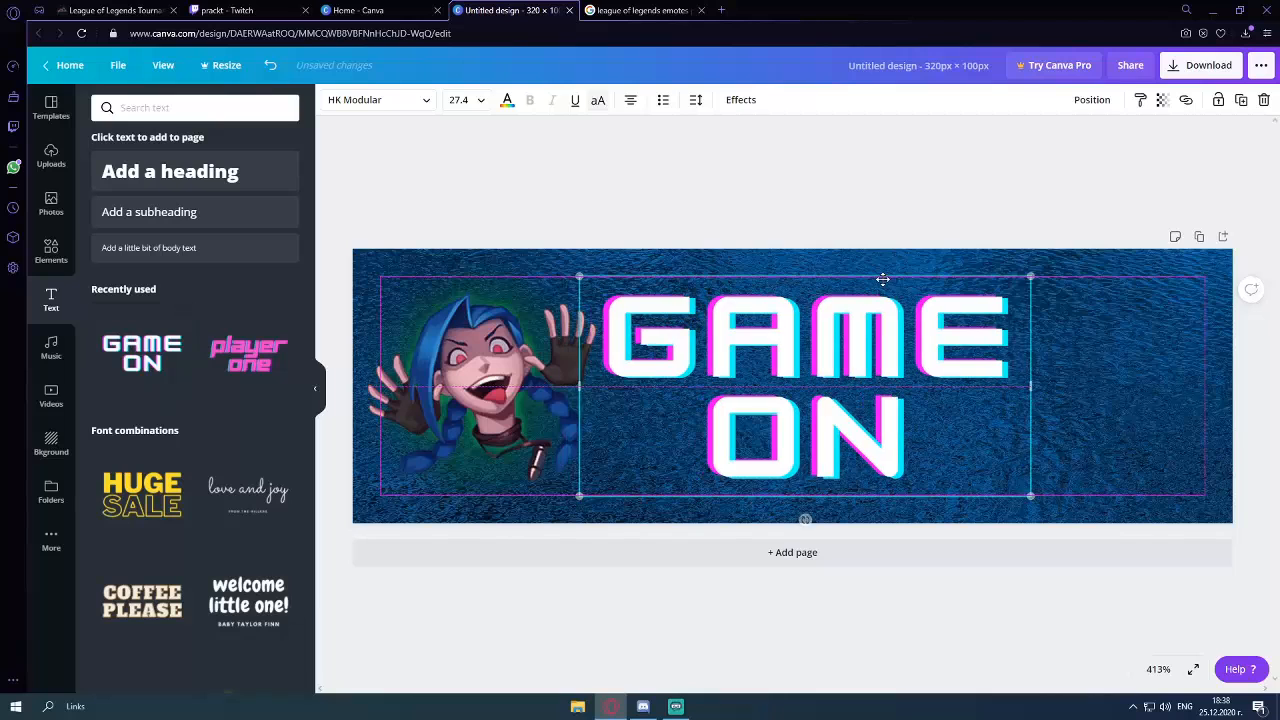
pyautogui.moveTo(869, 287); pyautogui.dragTo(882, 290)
pyautogui.rightClick(882, 296)
pyautogui.click(925, 368)
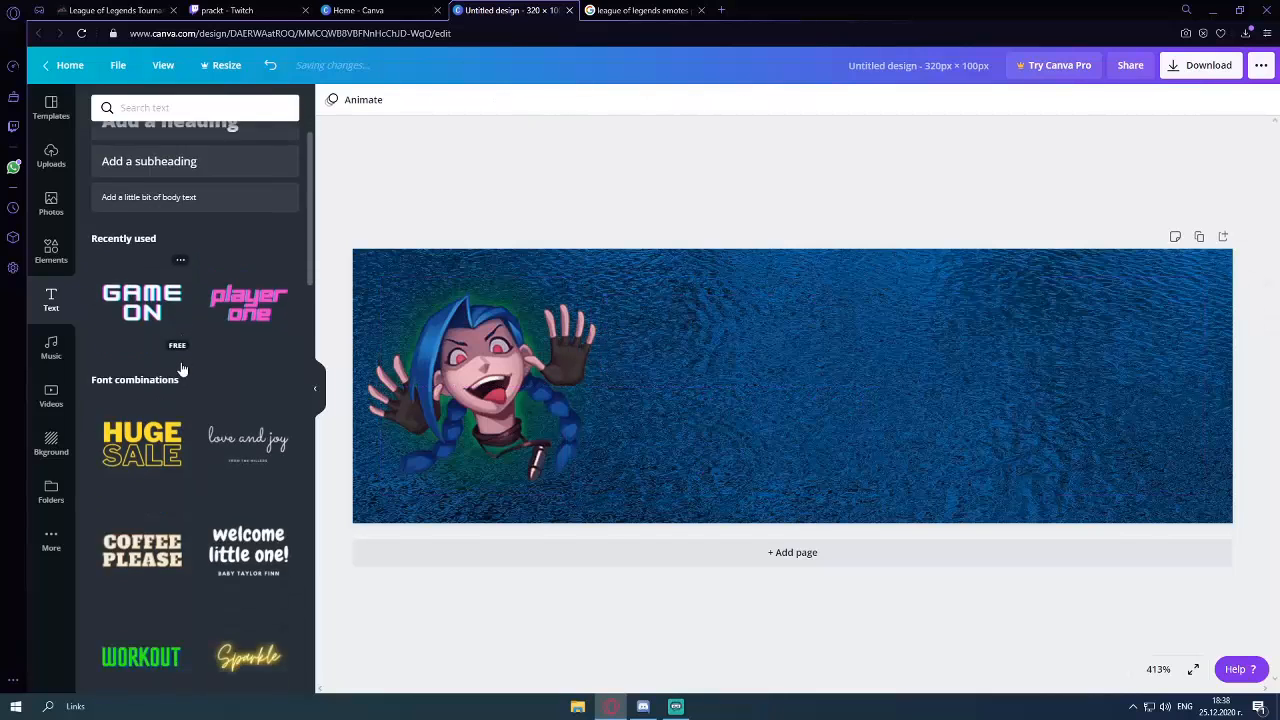
# Add the green outlined HUSTLE font combination, shrink it to size 39.8 and position it to the right of the emote
pyautogui.scroll(-10, 200, 350)
pyautogui.scroll(-5, 227, 353)
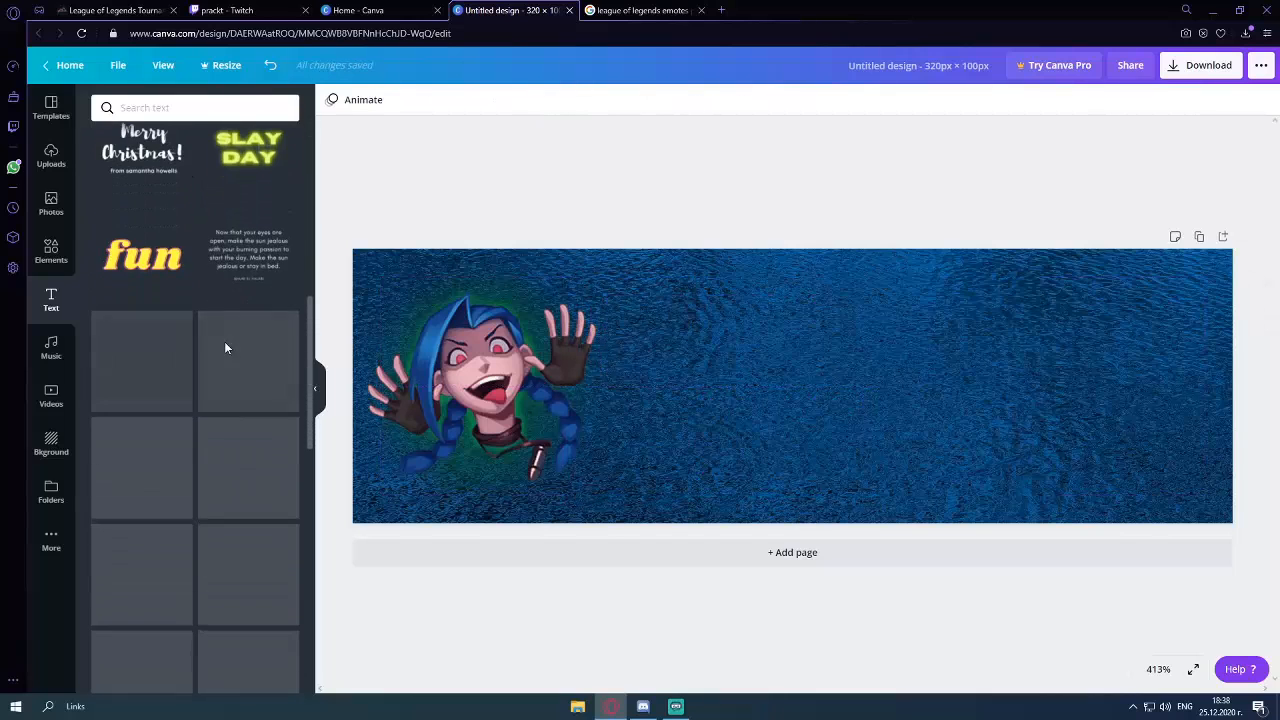
pyautogui.scroll(-4, 217, 335)
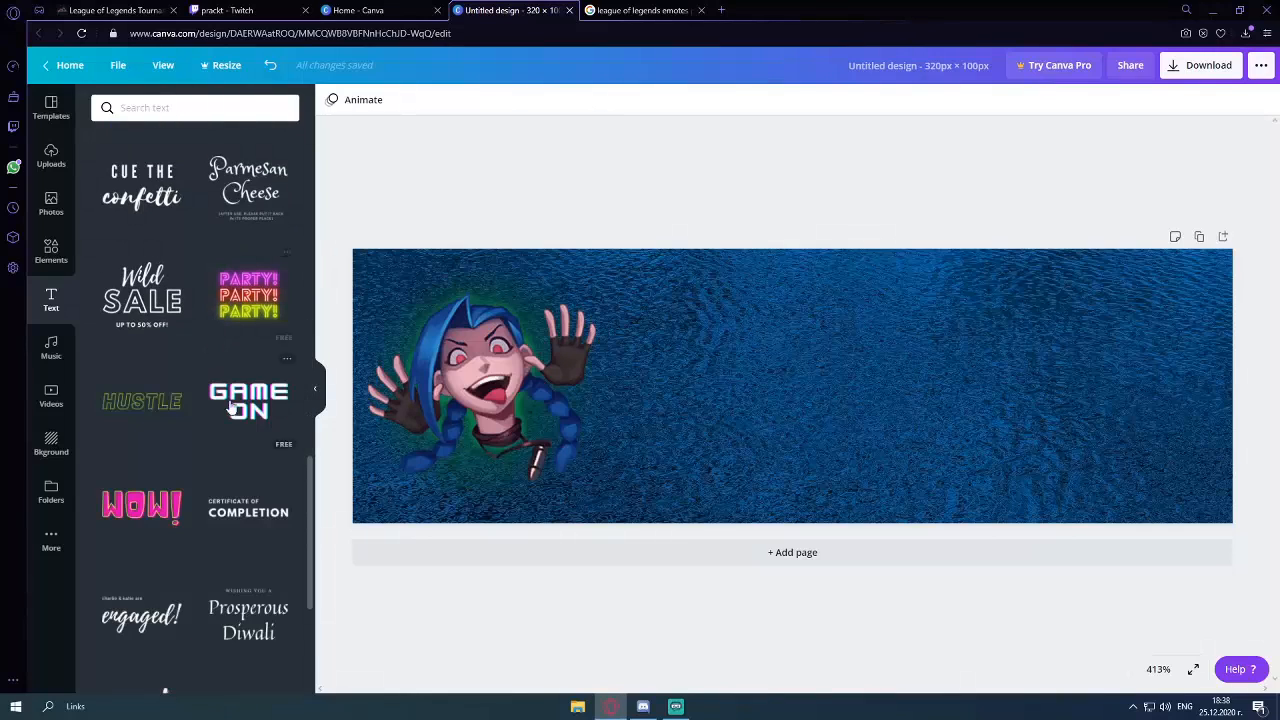
pyautogui.click(133, 410)
pyautogui.moveTo(677, 285)
pyautogui.mouseDown()
pyautogui.moveTo(757, 280)
pyautogui.moveTo(695, 292)
pyautogui.mouseUp()
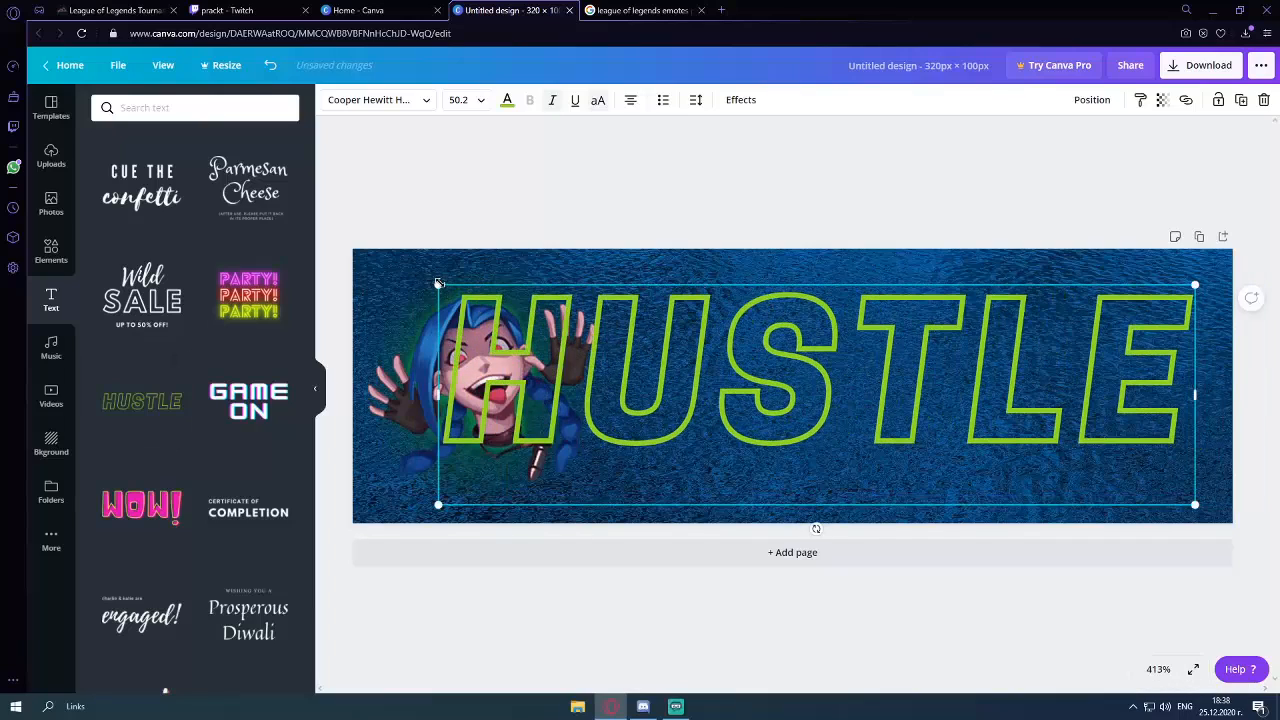
pyautogui.moveTo(438, 285); pyautogui.dragTo(594, 330)
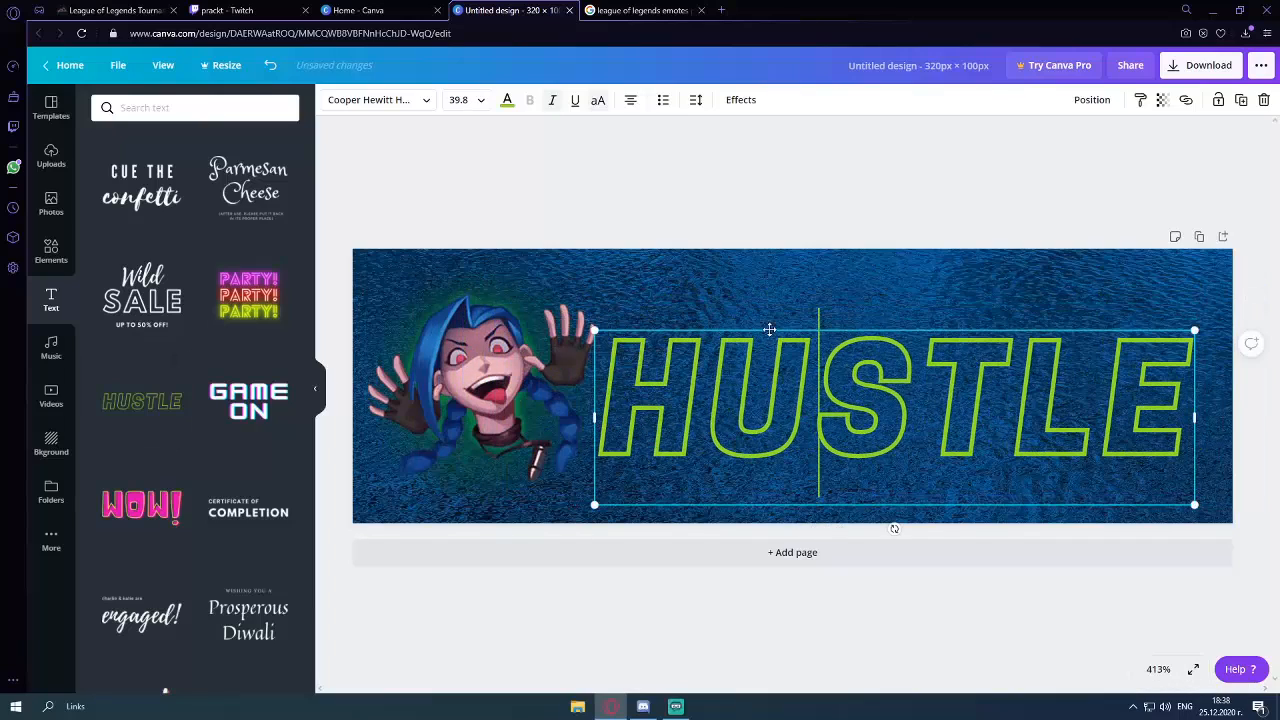
pyautogui.moveTo(769, 329); pyautogui.dragTo(780, 296)
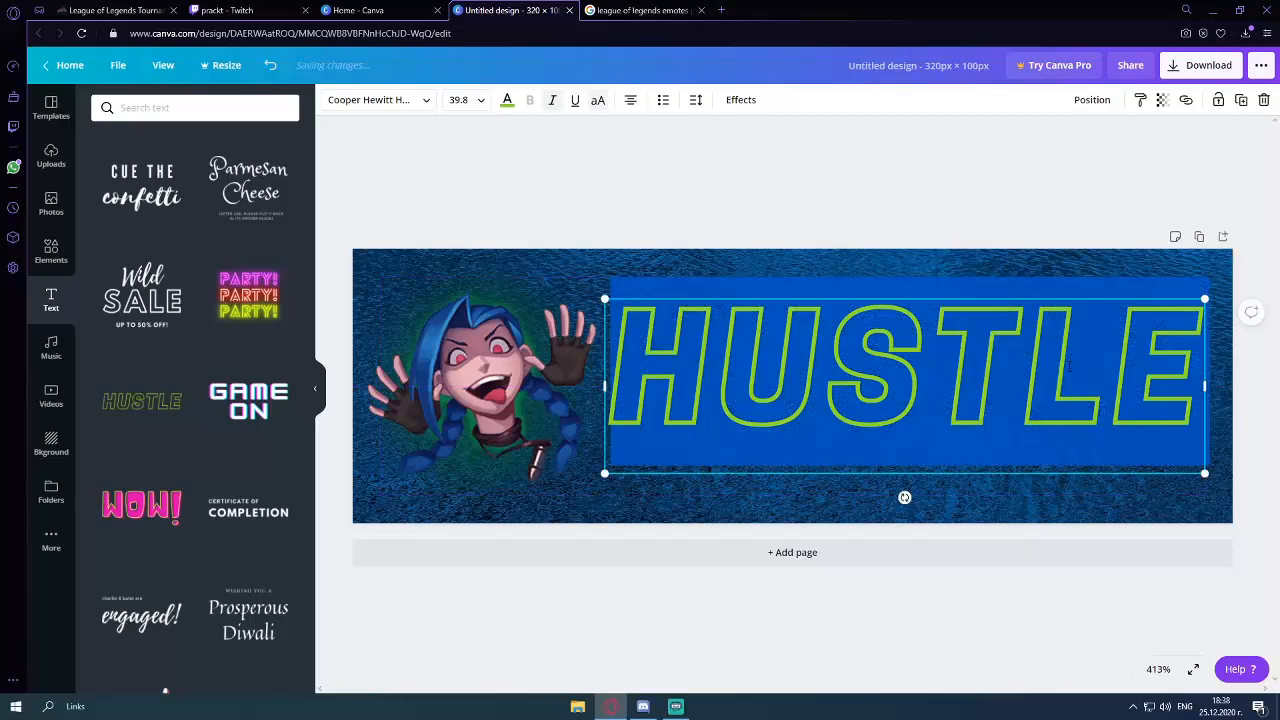
# Replace the HUSTLE wording with INSTAGRAM, checking the existing panels on the Twitch channel page for reference
pyautogui.press('BackSpace')
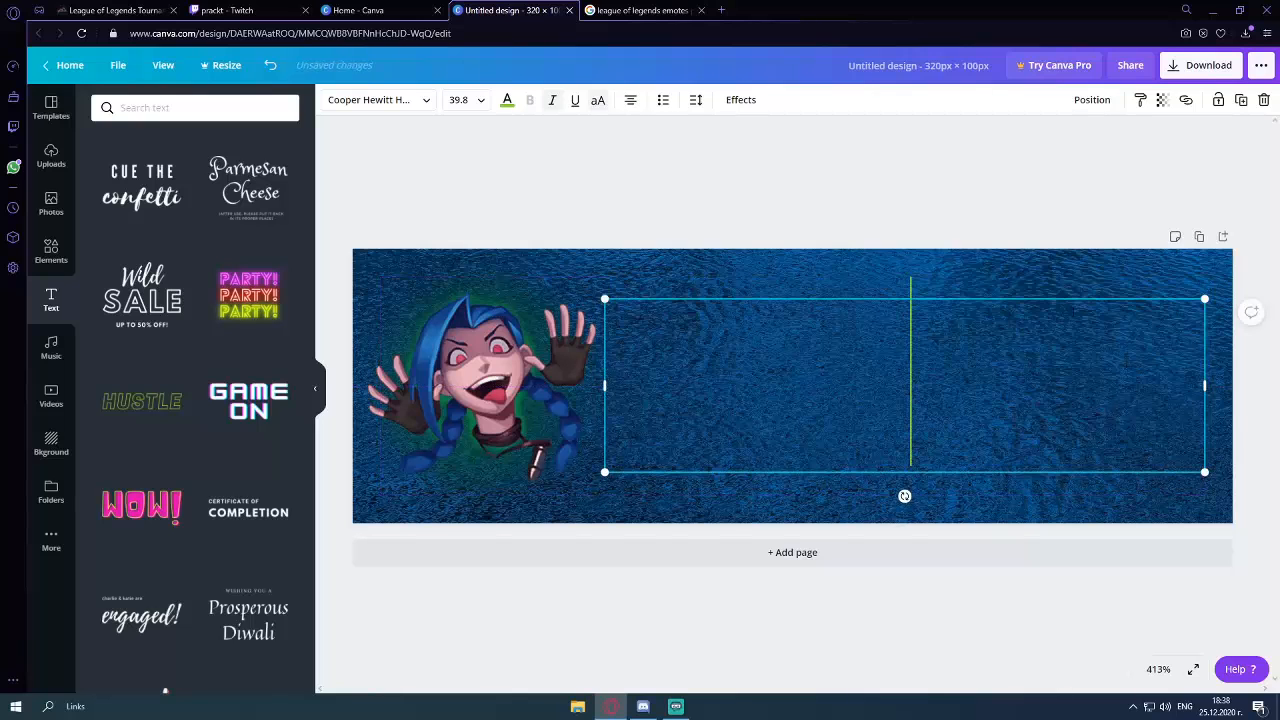
pyautogui.click(225, 10)
pyautogui.scroll(-3, 762, 344)
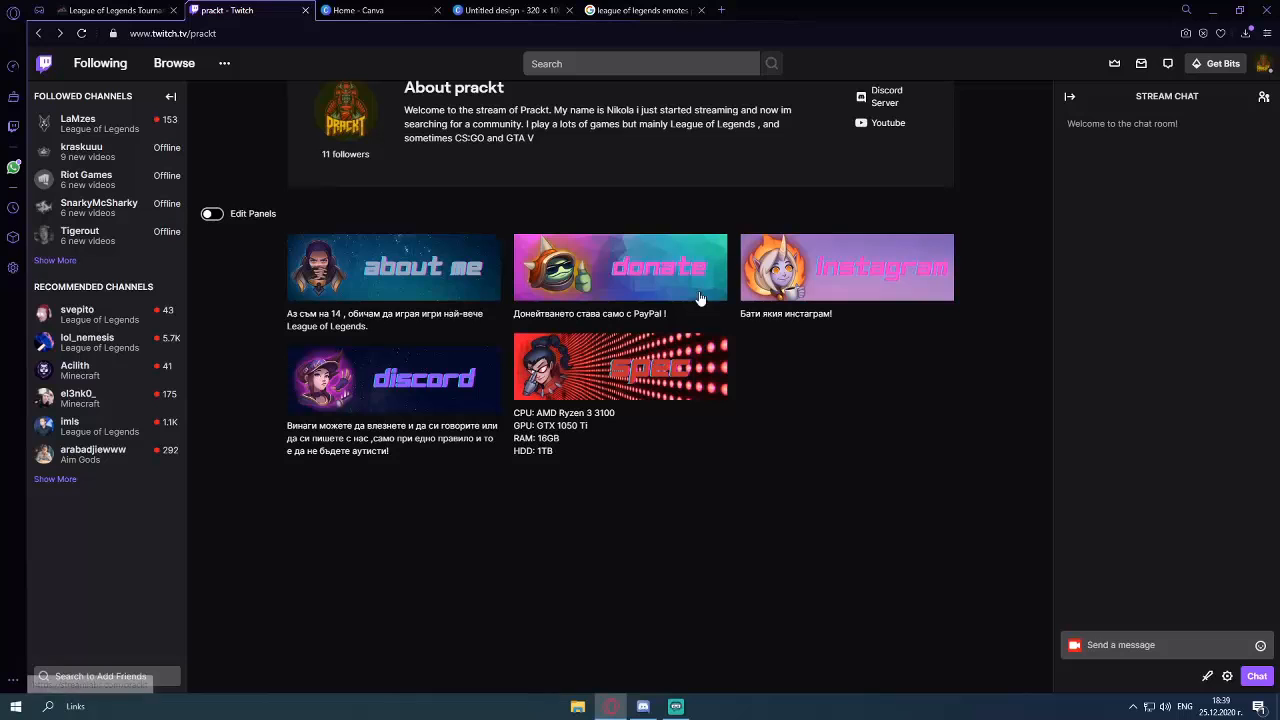
pyautogui.click(640, 10)
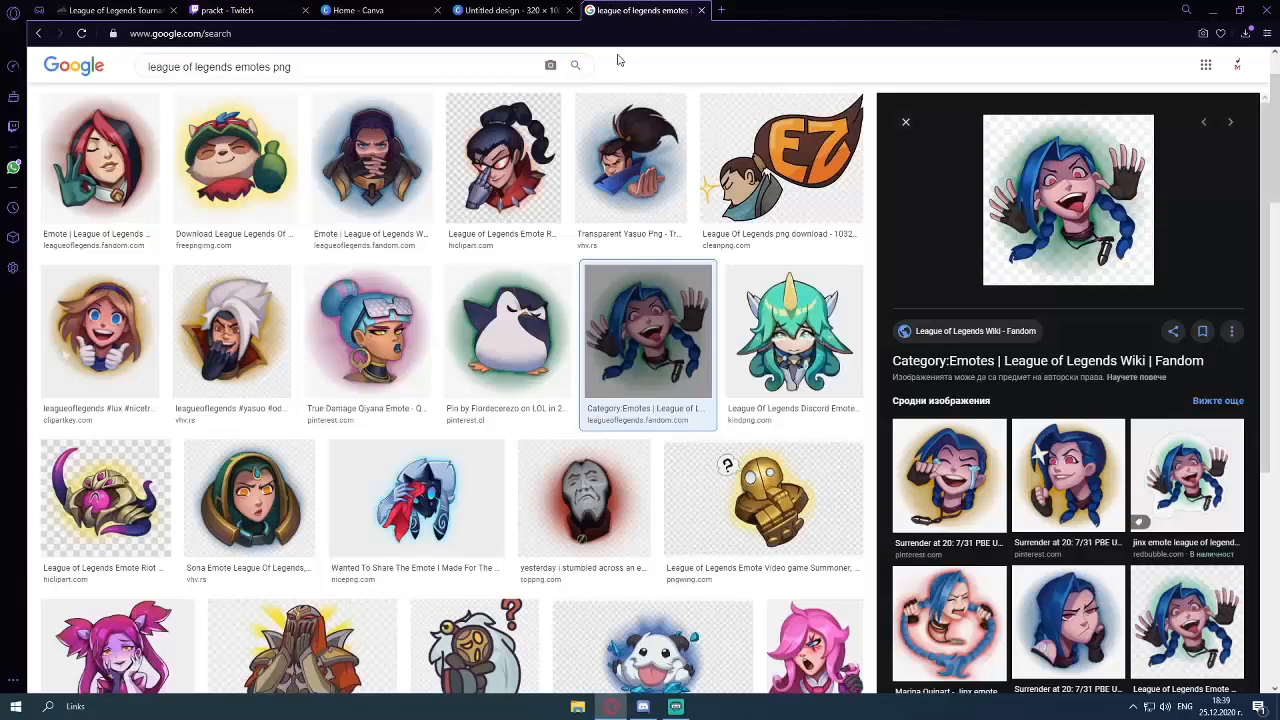
pyautogui.click(510, 10)
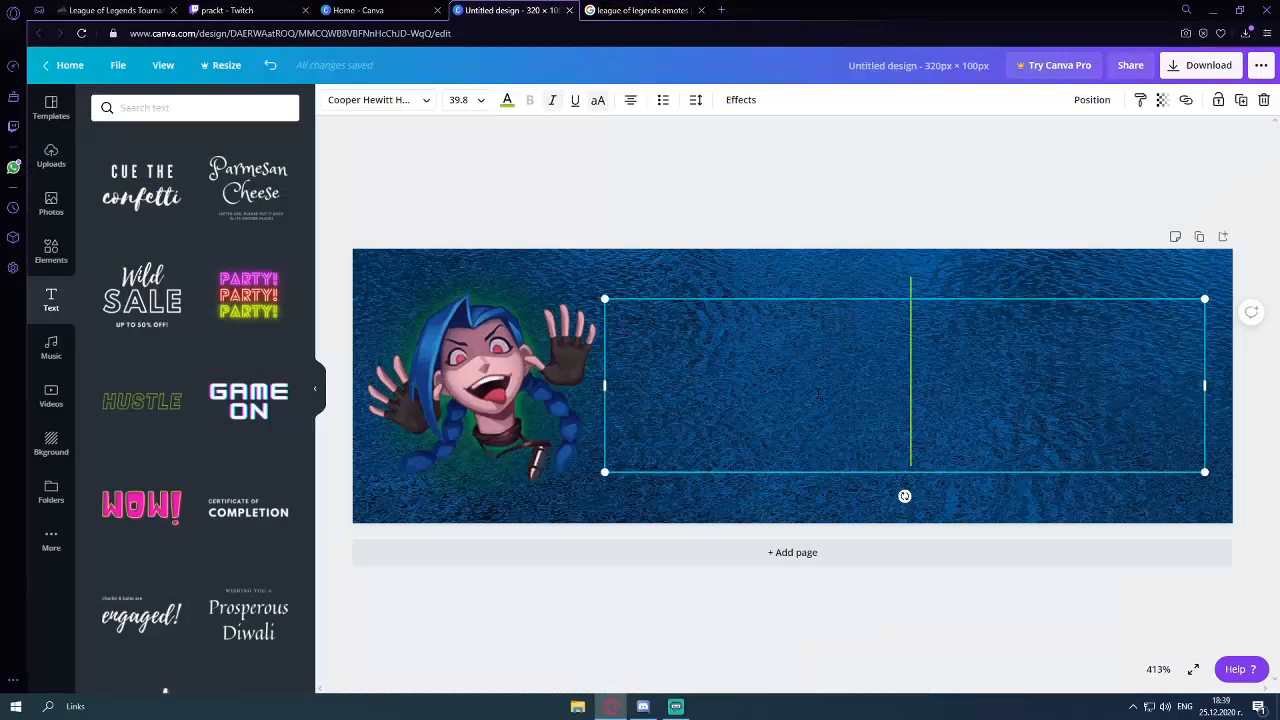
pyautogui.write('INSTAGRAM')
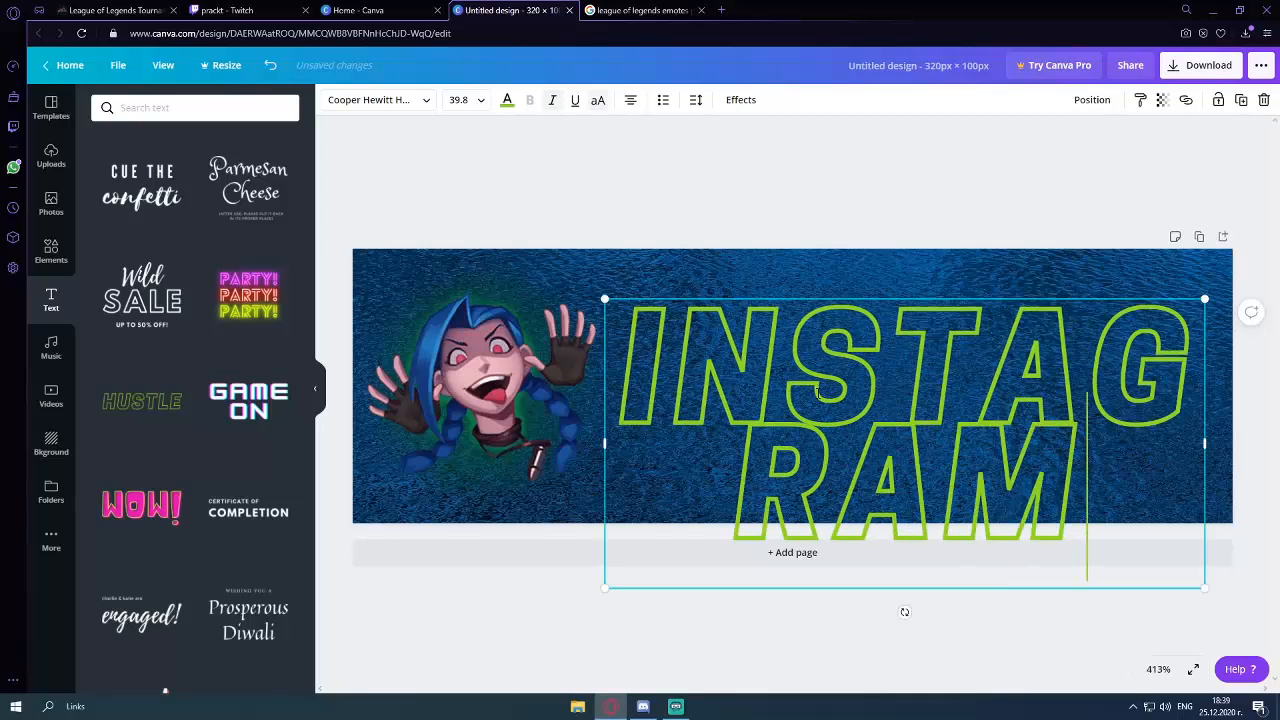
# Set the INSTAGRAM text's font size to 21, trying 14 and 28 as well, and move it down to about mid-height beside the emote
pyautogui.hotkey('ctrl', 'a')
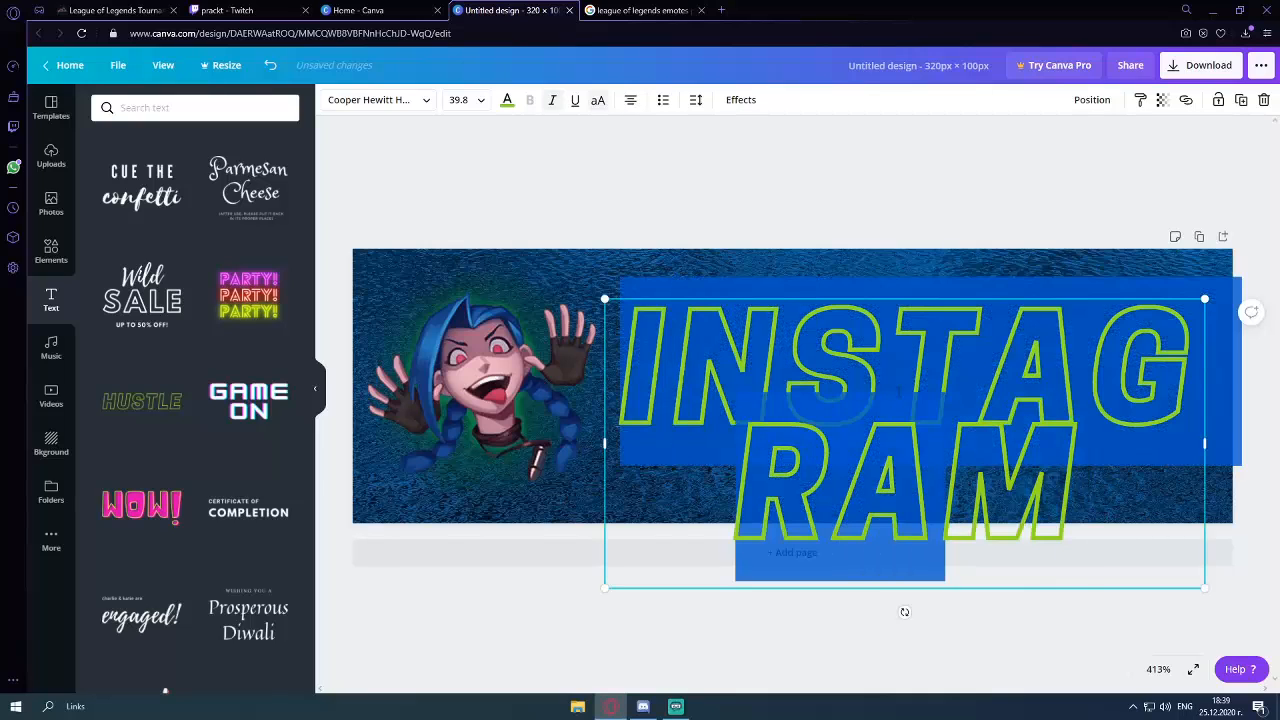
pyautogui.press('Left')
pyautogui.click(478, 100)
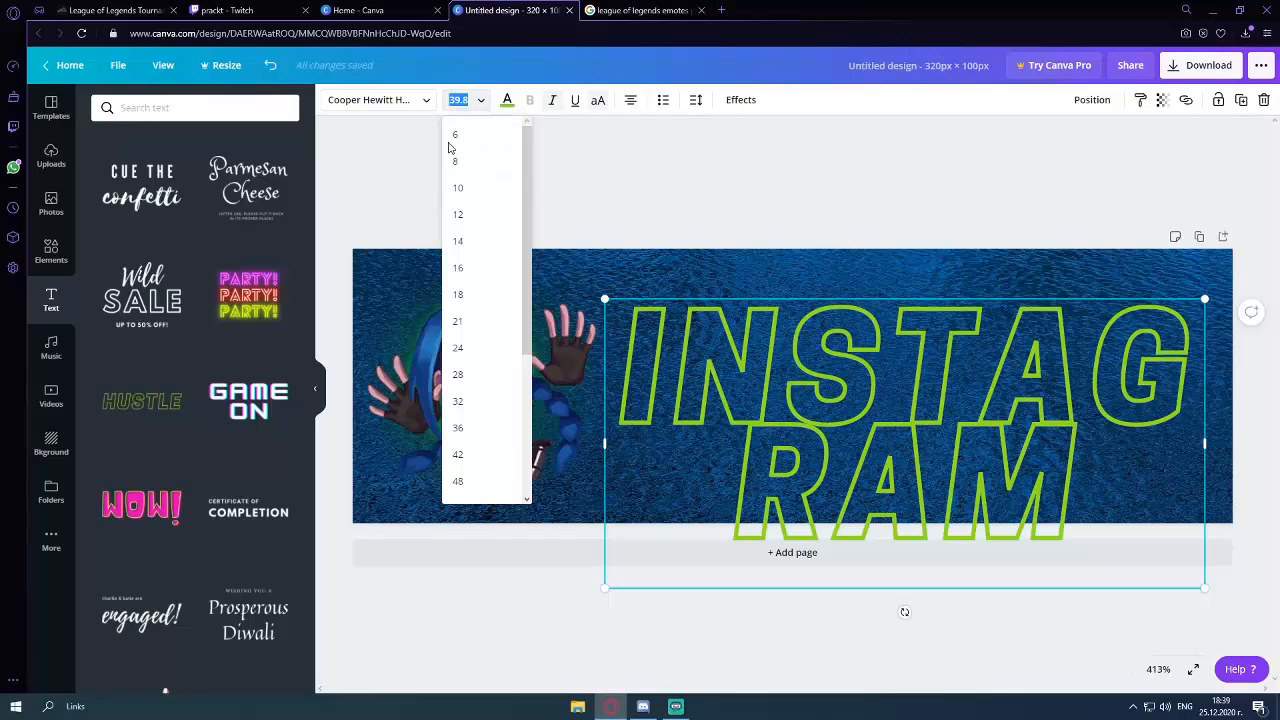
pyautogui.click(458, 241)
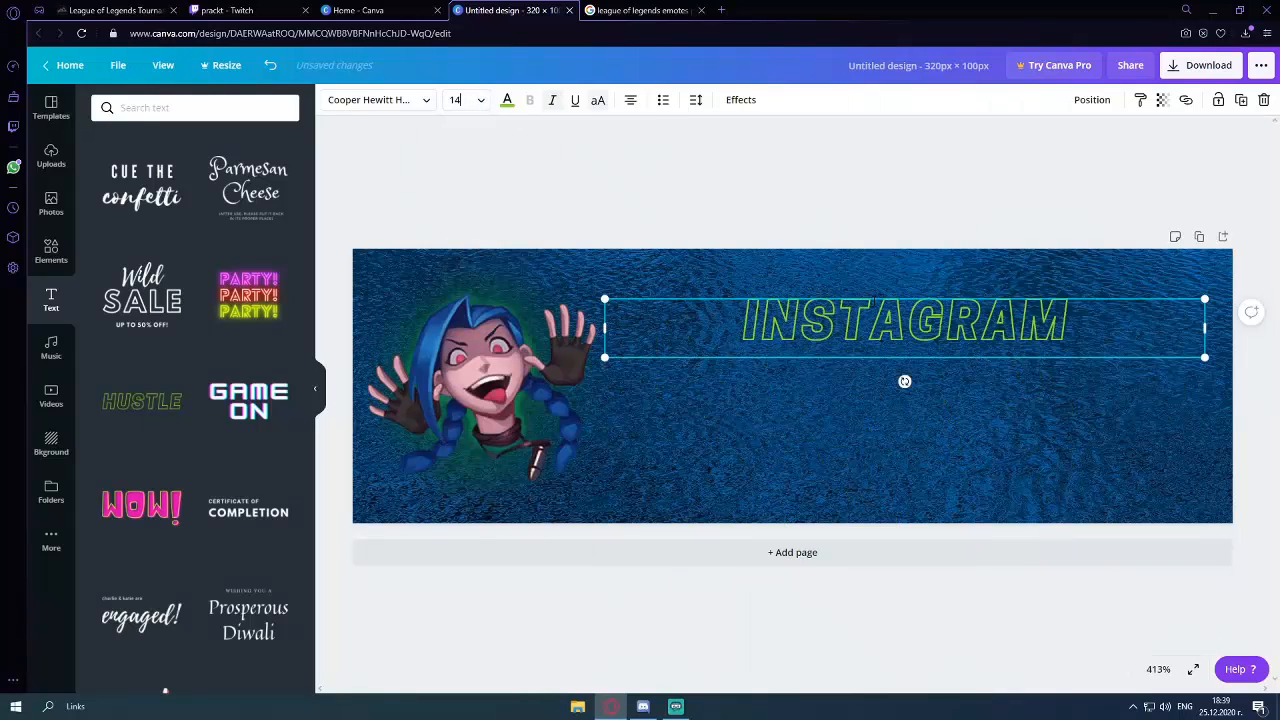
pyautogui.click(478, 100)
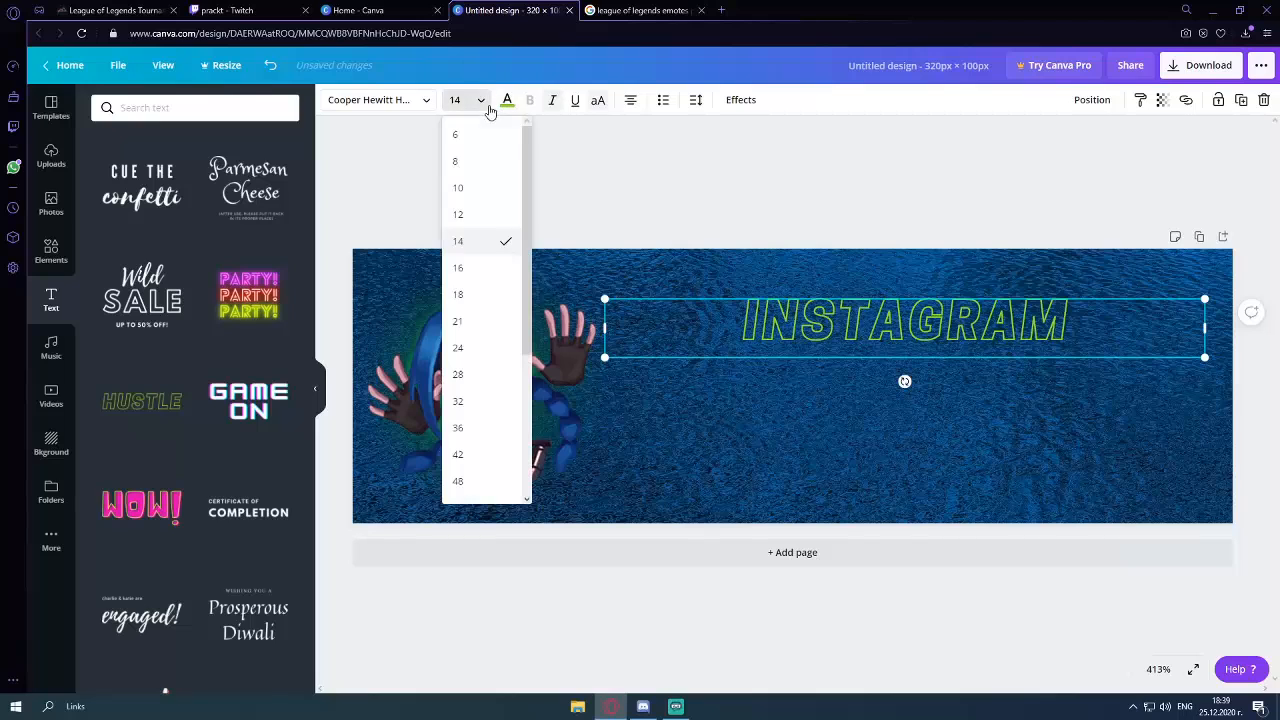
pyautogui.click(476, 319)
pyautogui.click(470, 100)
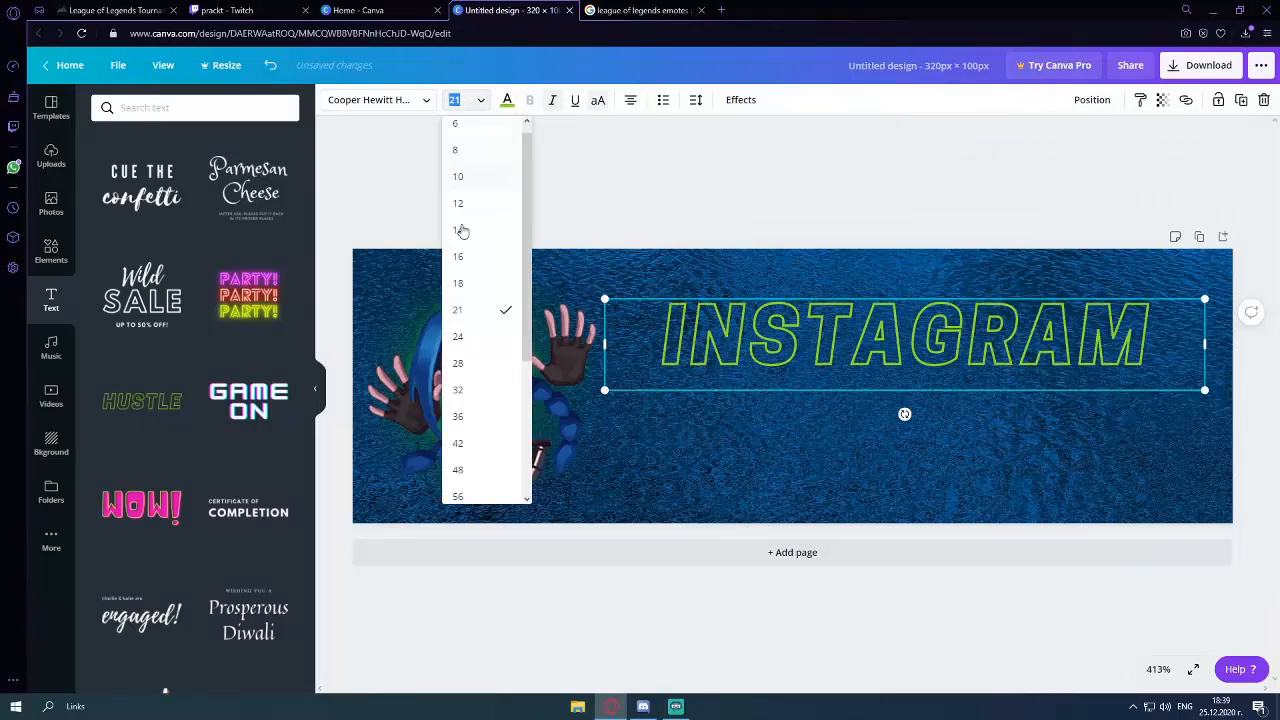
pyautogui.click(473, 365)
pyautogui.click(472, 100)
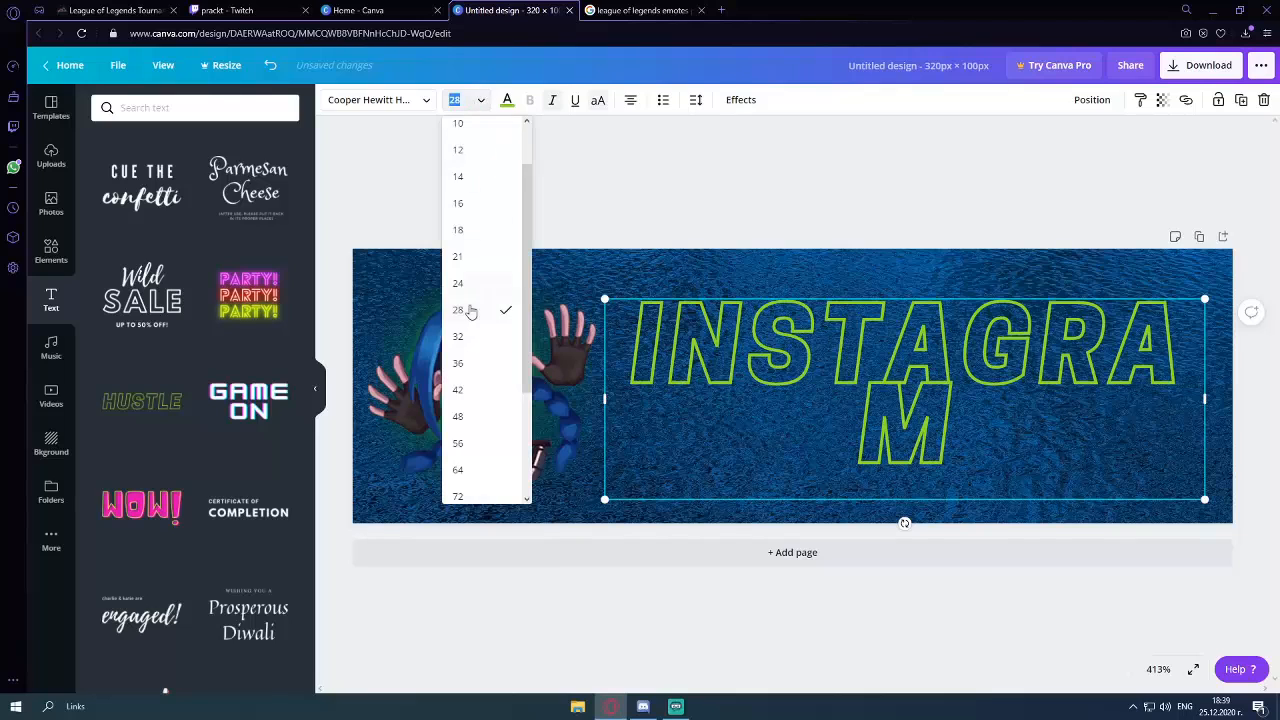
pyautogui.click(463, 268)
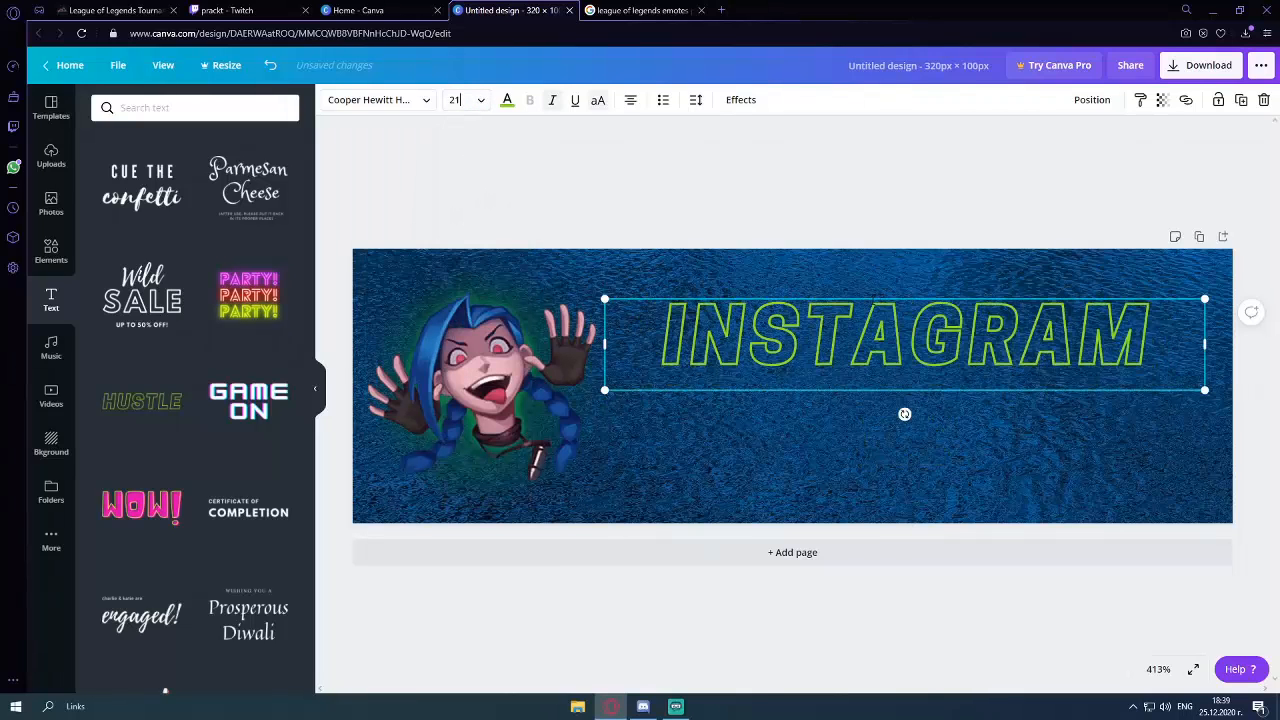
pyautogui.moveTo(870, 296); pyautogui.dragTo(870, 335)
# Recolour the INSTAGRAM text from the default colours, trying pink among others and choosing light turquoise
pyautogui.click(686, 375)
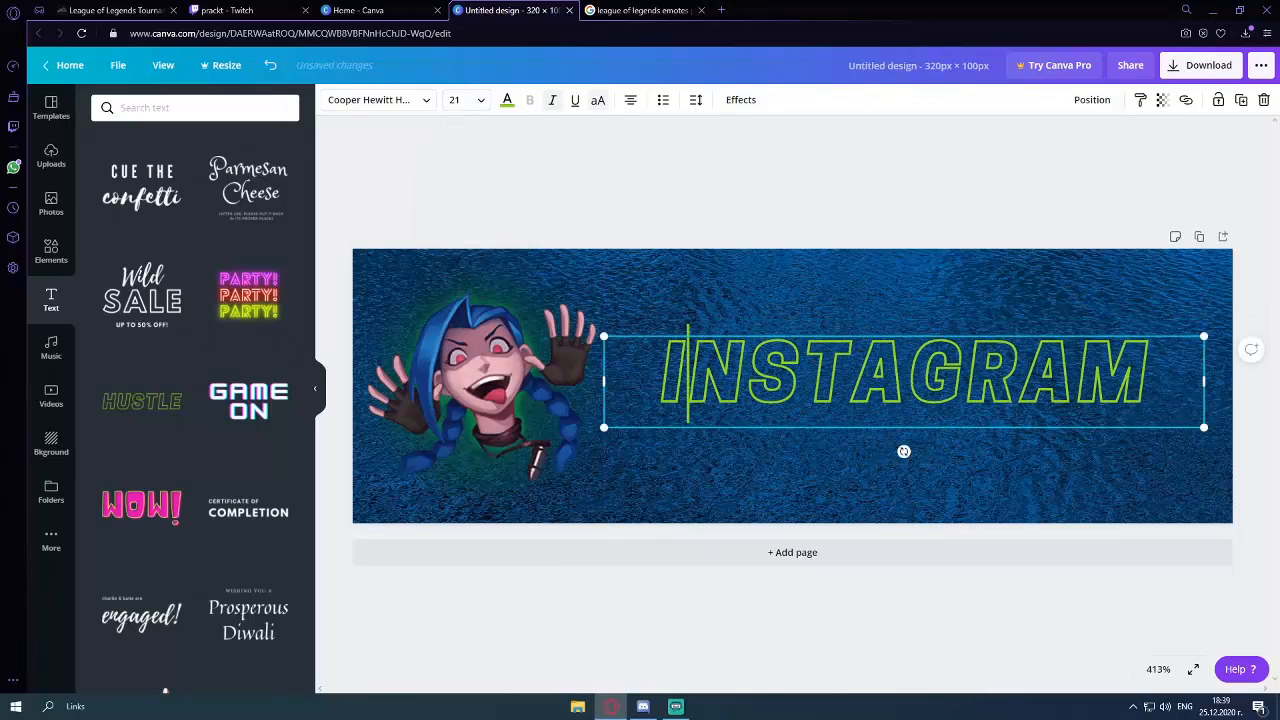
pyautogui.moveTo(662, 375)
pyautogui.mouseDown()
pyautogui.moveTo(1078, 375)
pyautogui.moveTo(660, 375)
pyautogui.mouseUp()
pyautogui.click(507, 100)
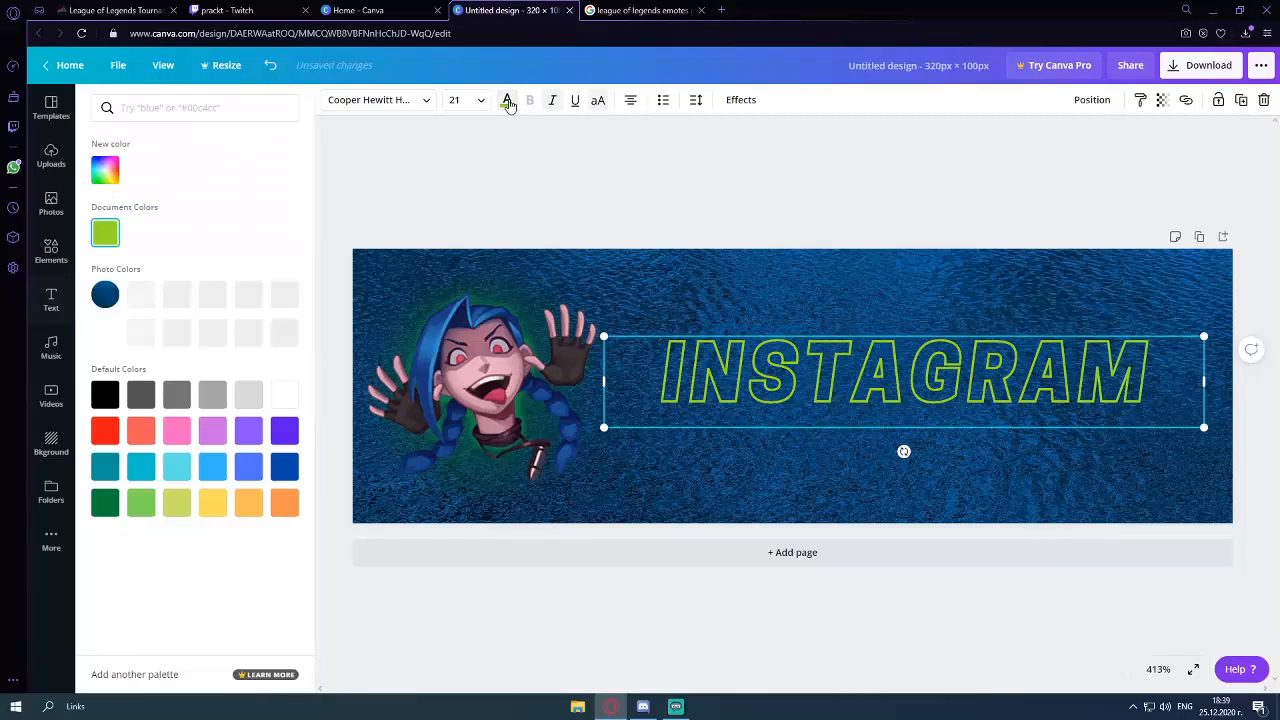
pyautogui.click(211, 332)
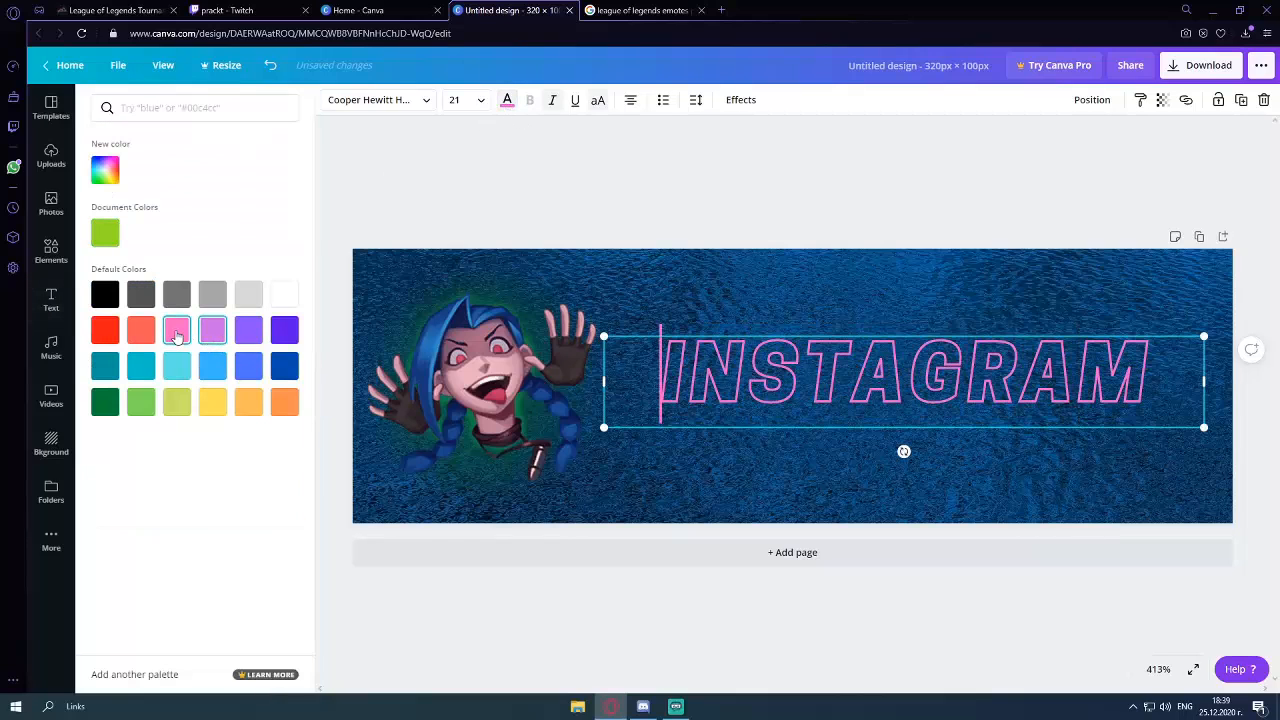
pyautogui.click(141, 330)
pyautogui.click(141, 366)
pyautogui.click(176, 366)
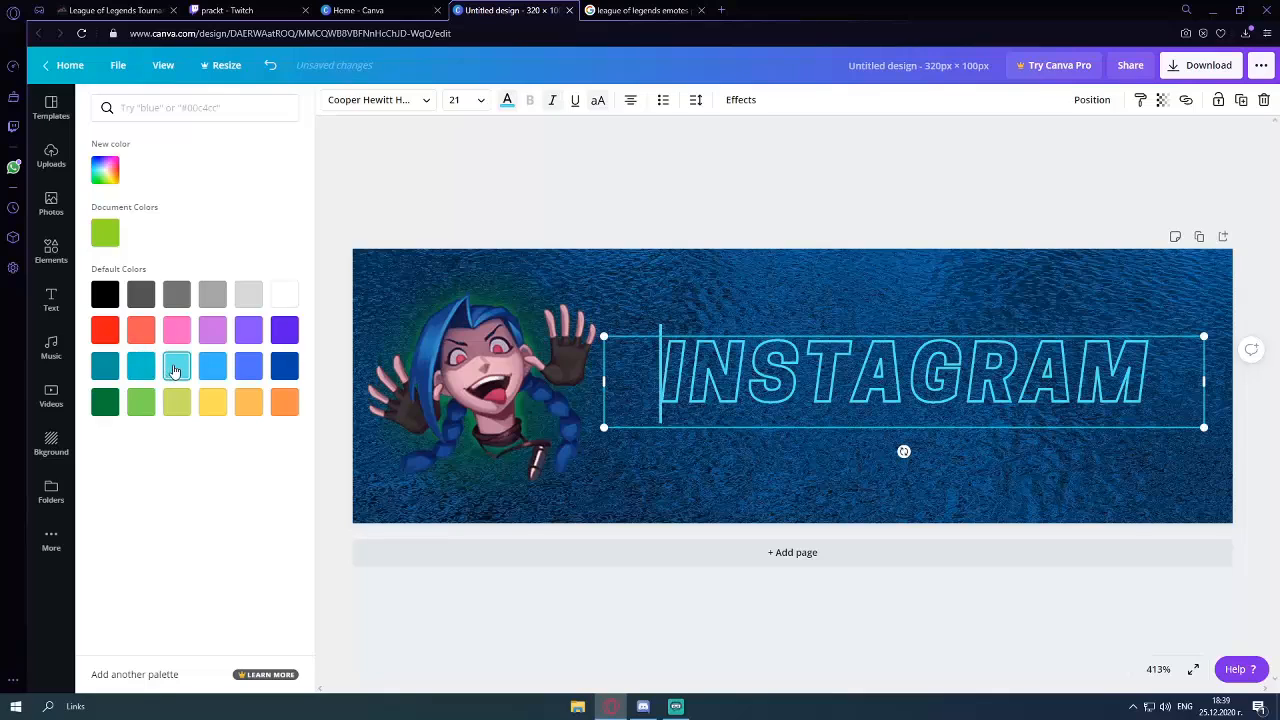
# Move the INSTAGRAM text down slightly beside the emote and deselect it
pyautogui.click(765, 483)
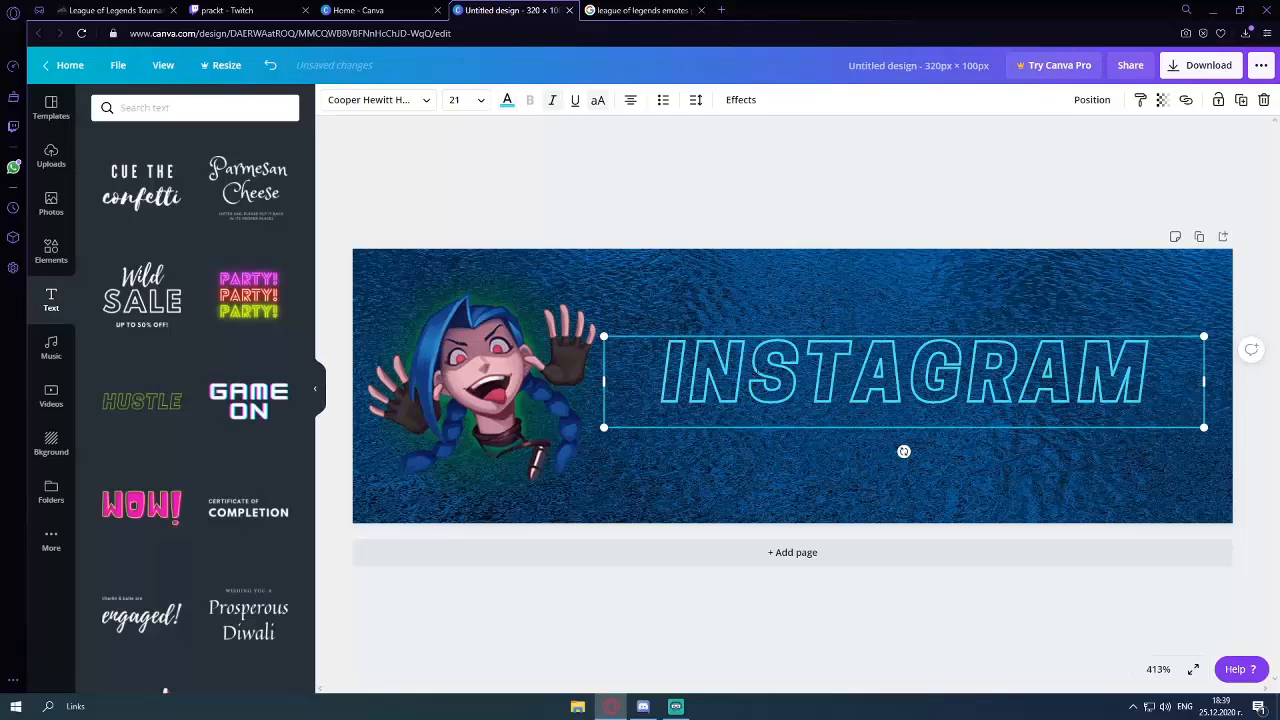
pyautogui.click(779, 318)
pyautogui.click(846, 480)
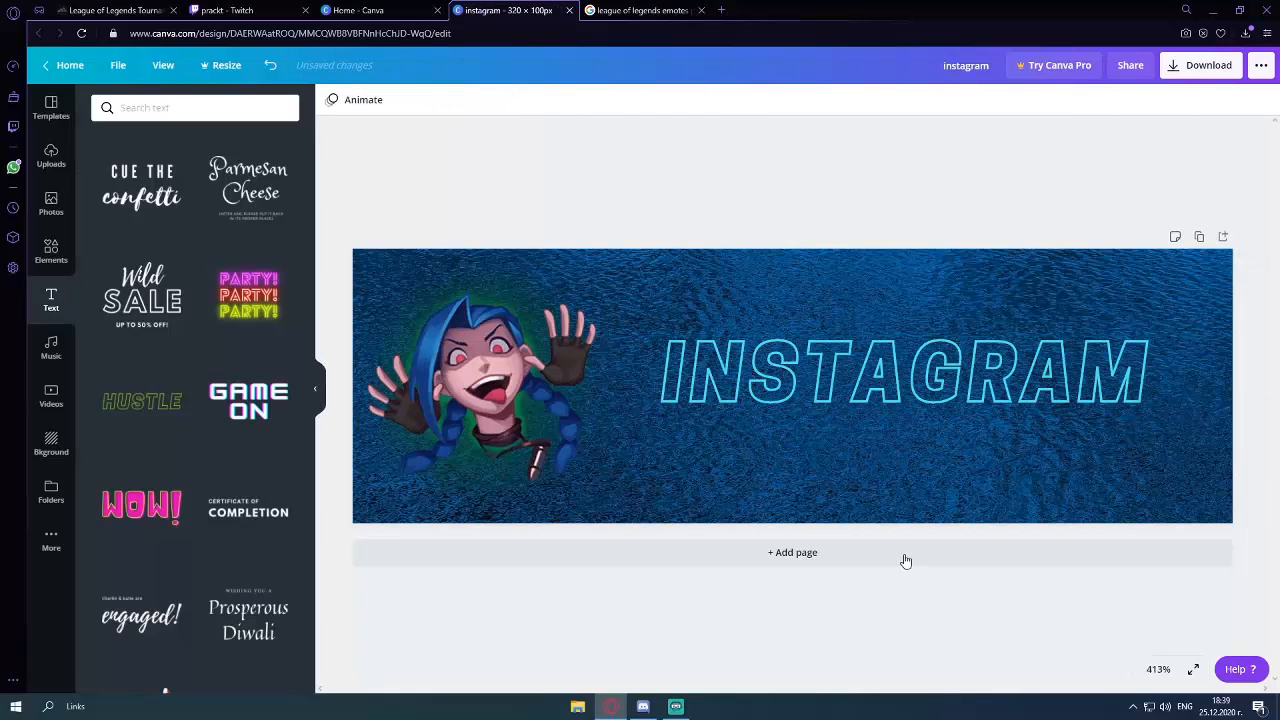
pyautogui.click(803, 369)
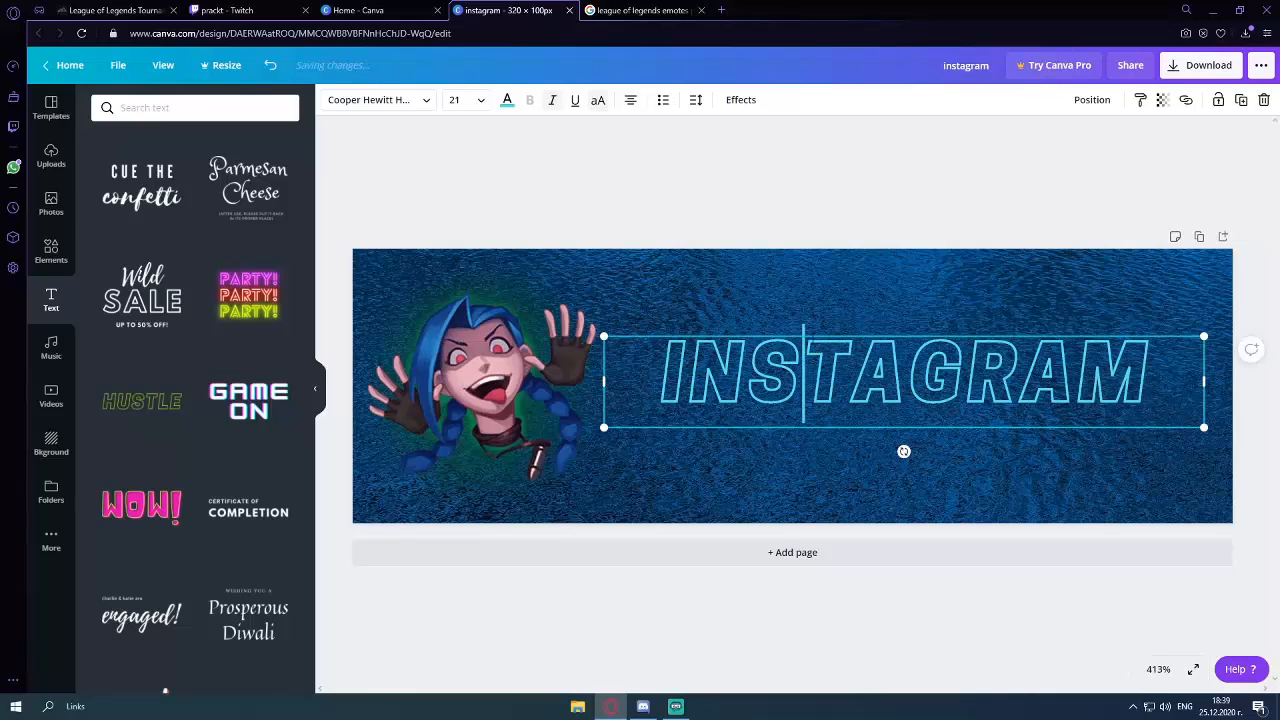
pyautogui.moveTo(818, 334); pyautogui.dragTo(816, 342)
pyautogui.click(856, 500)
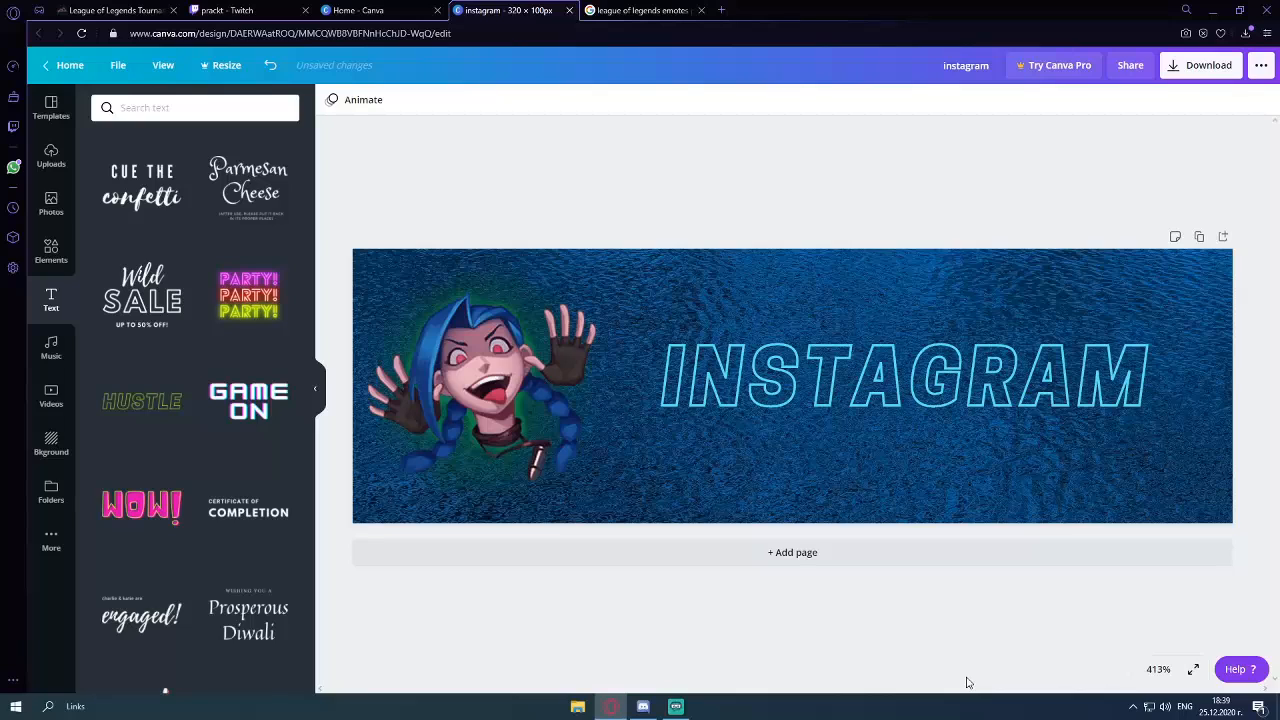
# Download the finished panel design as a PNG
pyautogui.click(1210, 66)
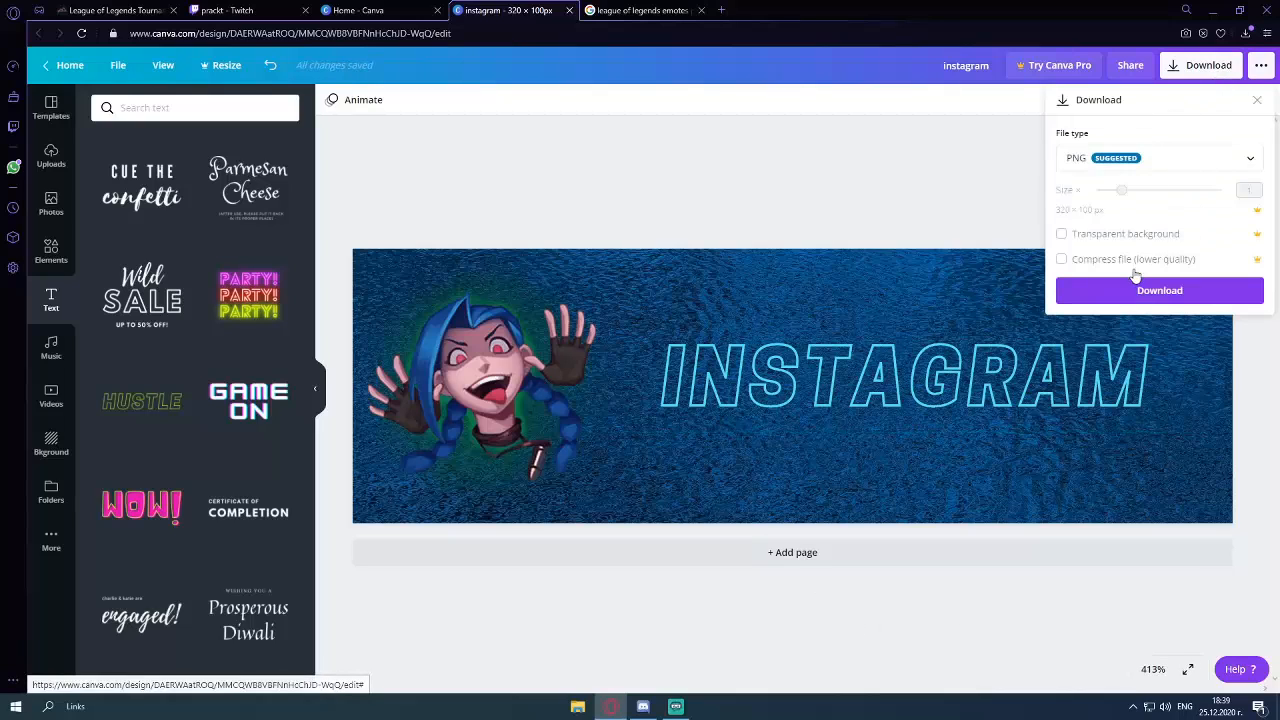
pyautogui.click(1132, 290)
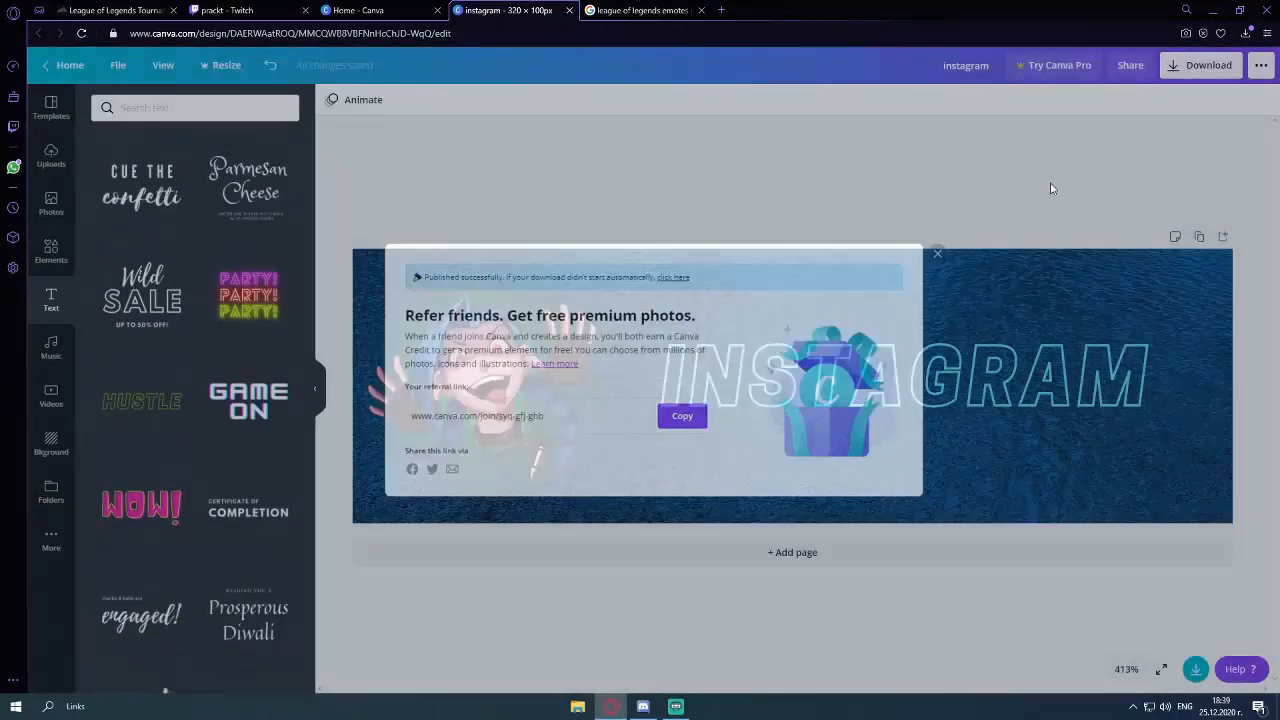
# Switch to the Twitch channel page, turn on panel editing and add a new empty panel after the existing ones
pyautogui.scroll(2, 650, 285)
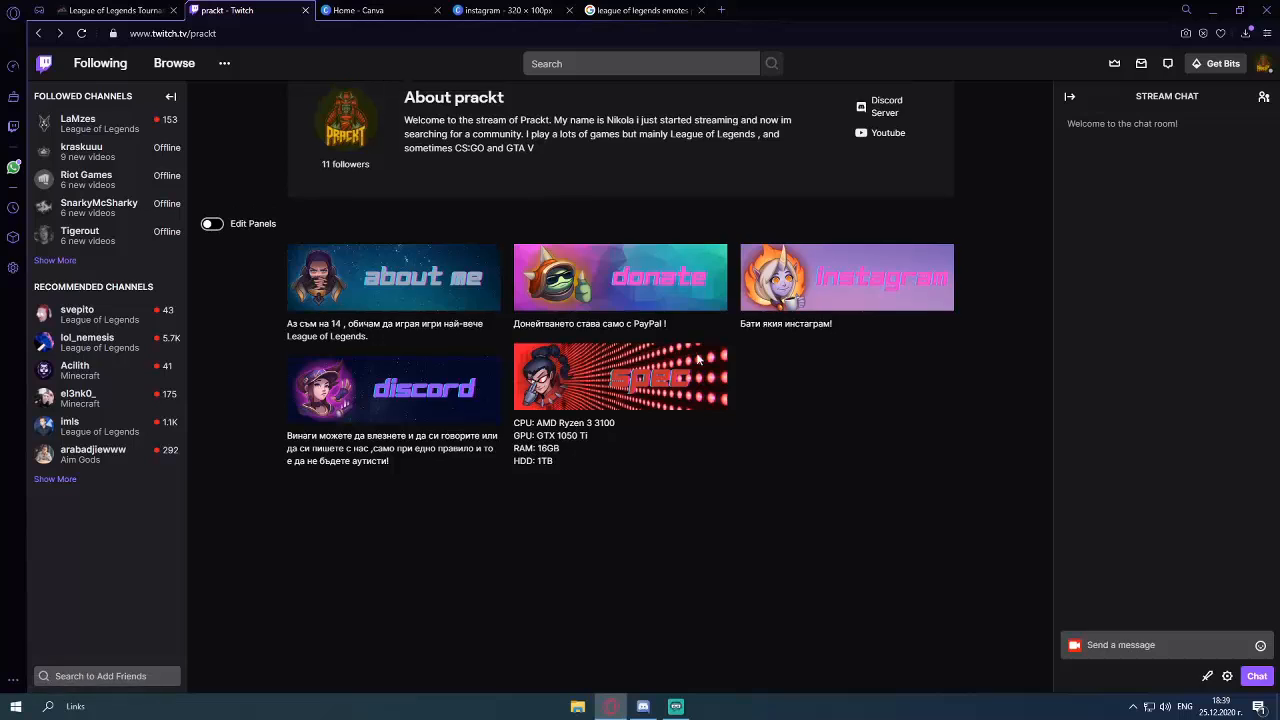
pyautogui.scroll(-2, 594, 285)
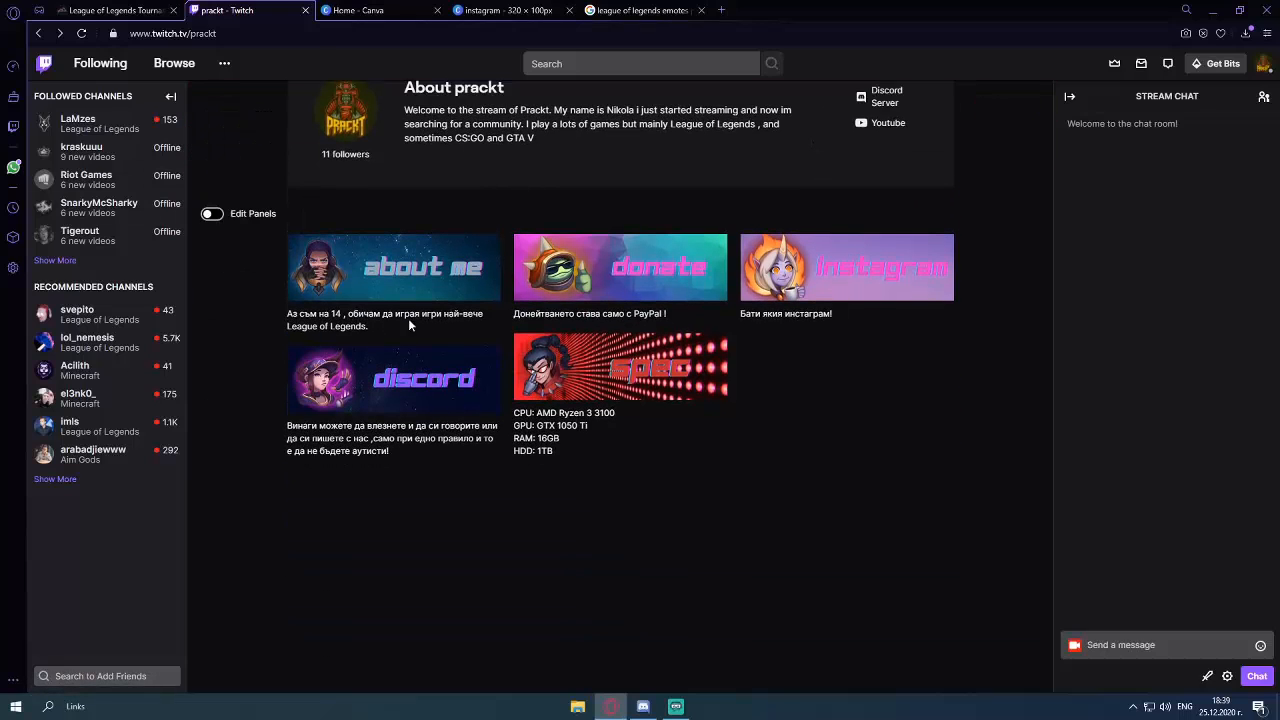
pyautogui.click(211, 215)
pyautogui.scroll(-4, 877, 500)
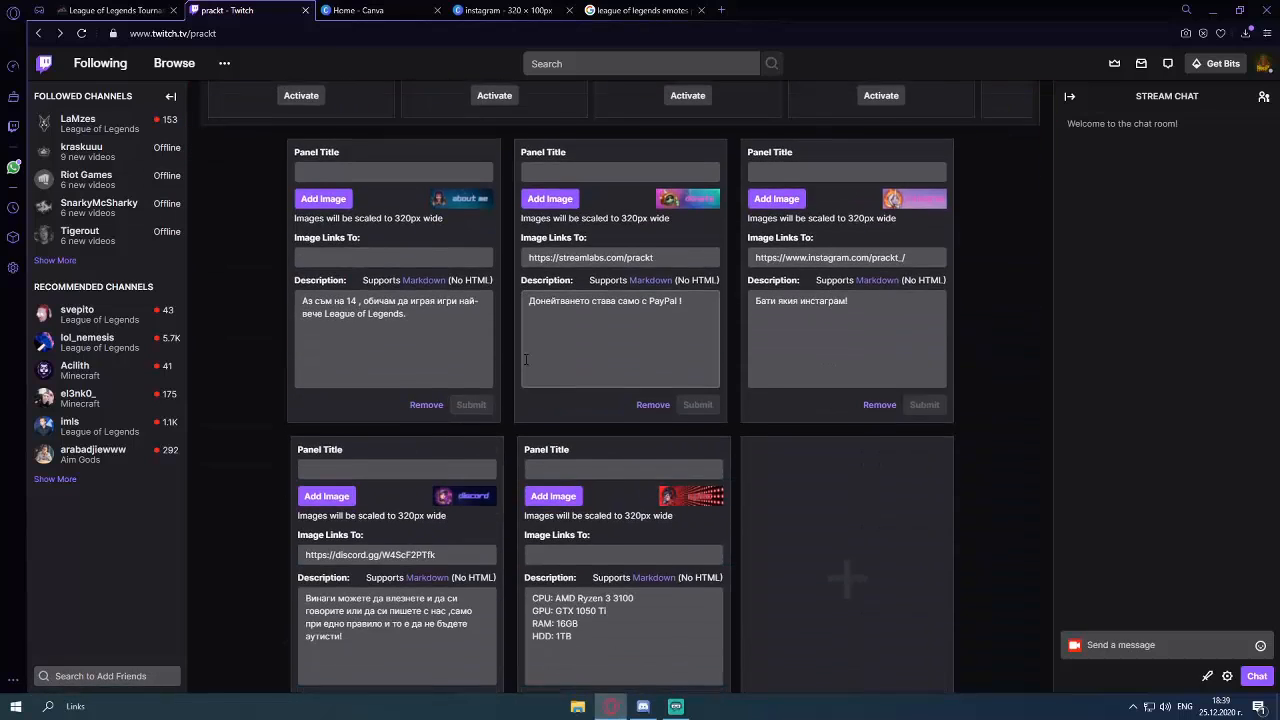
pyautogui.click(845, 420)
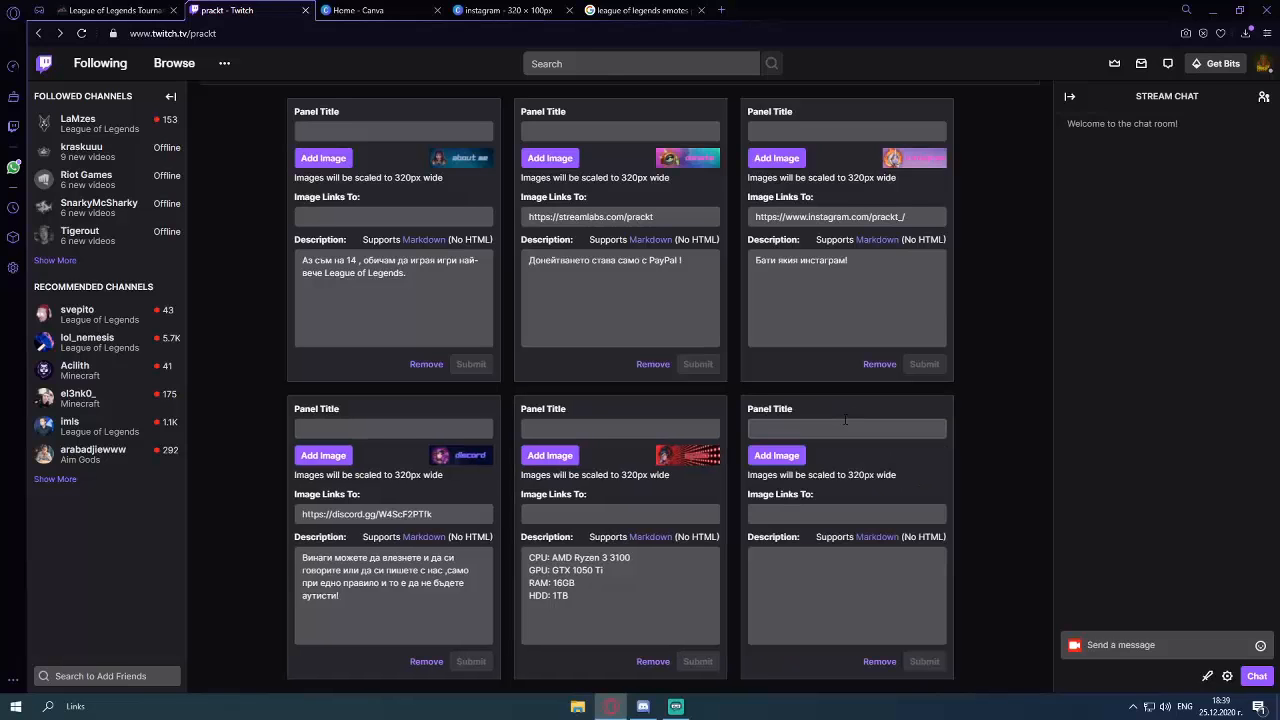
# Add the downloaded instagram.png as the new panel's image, accepting the full-image crop
pyautogui.click(782, 460)
pyautogui.click(645, 355)
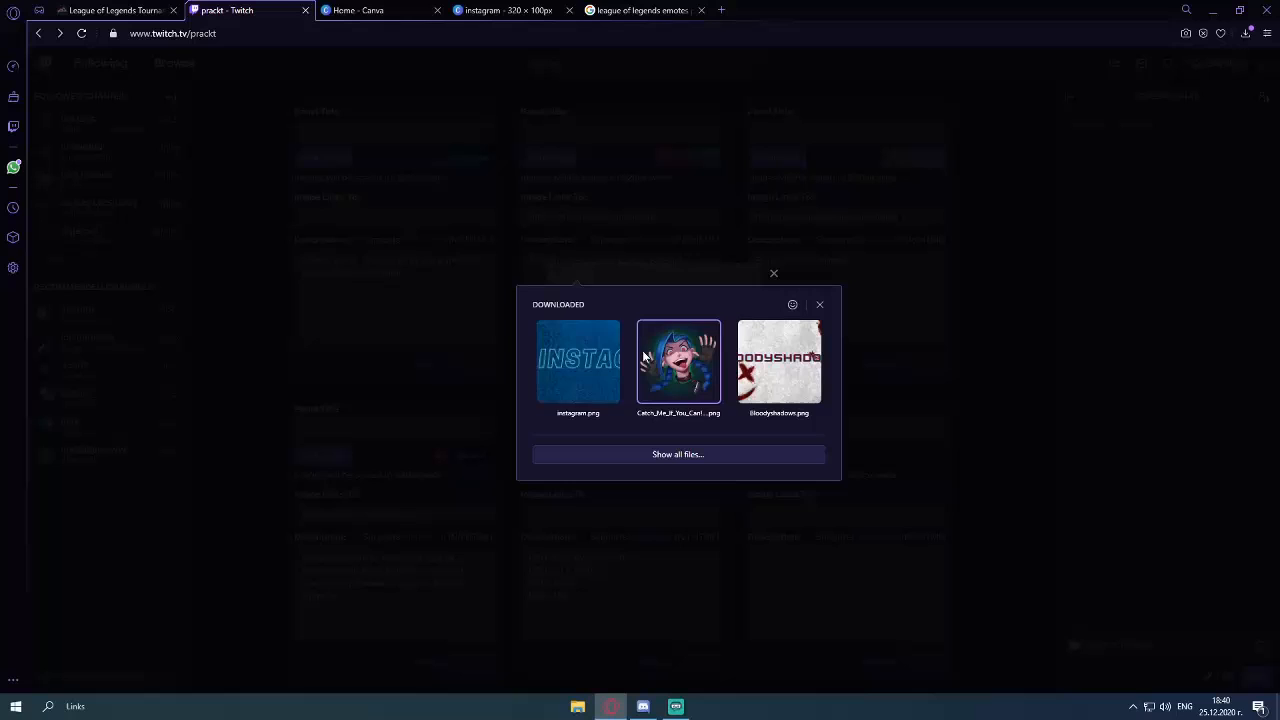
pyautogui.click(582, 360)
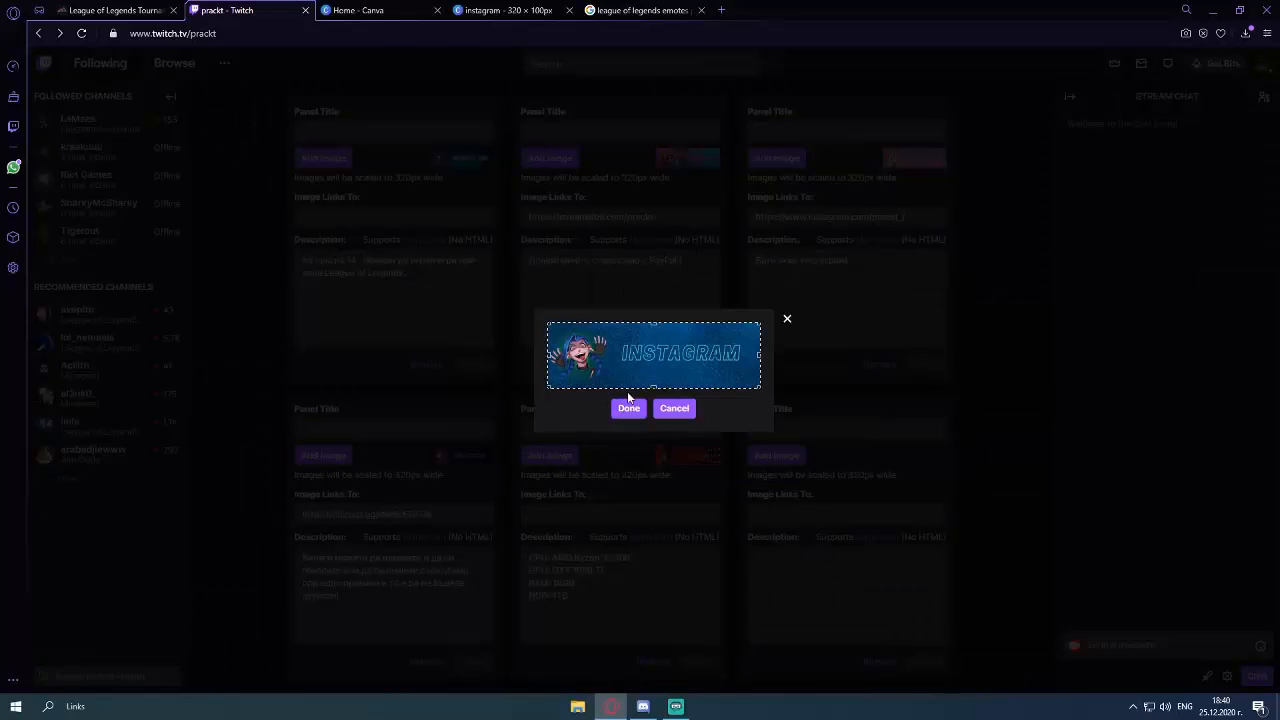
pyautogui.click(628, 402)
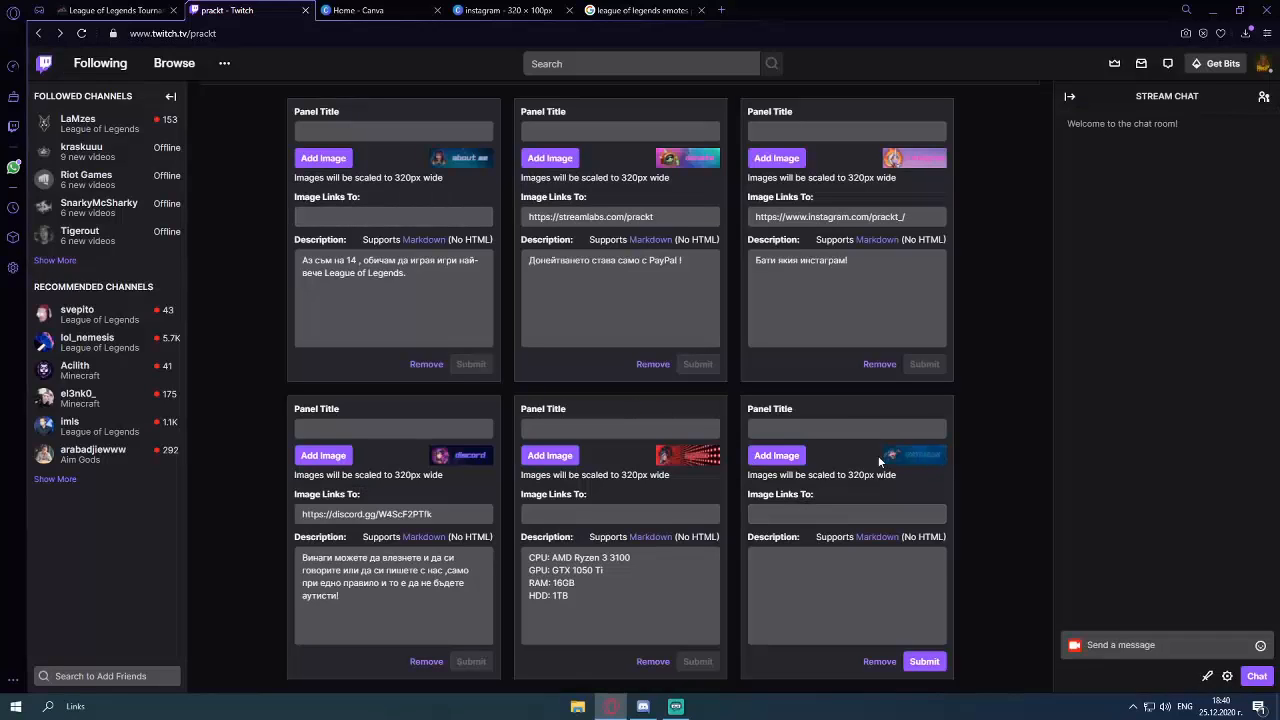
# Search the web for instagram in a new browser tab, open the Instagram site and go to the account's own profile page
pyautogui.click(718, 12)
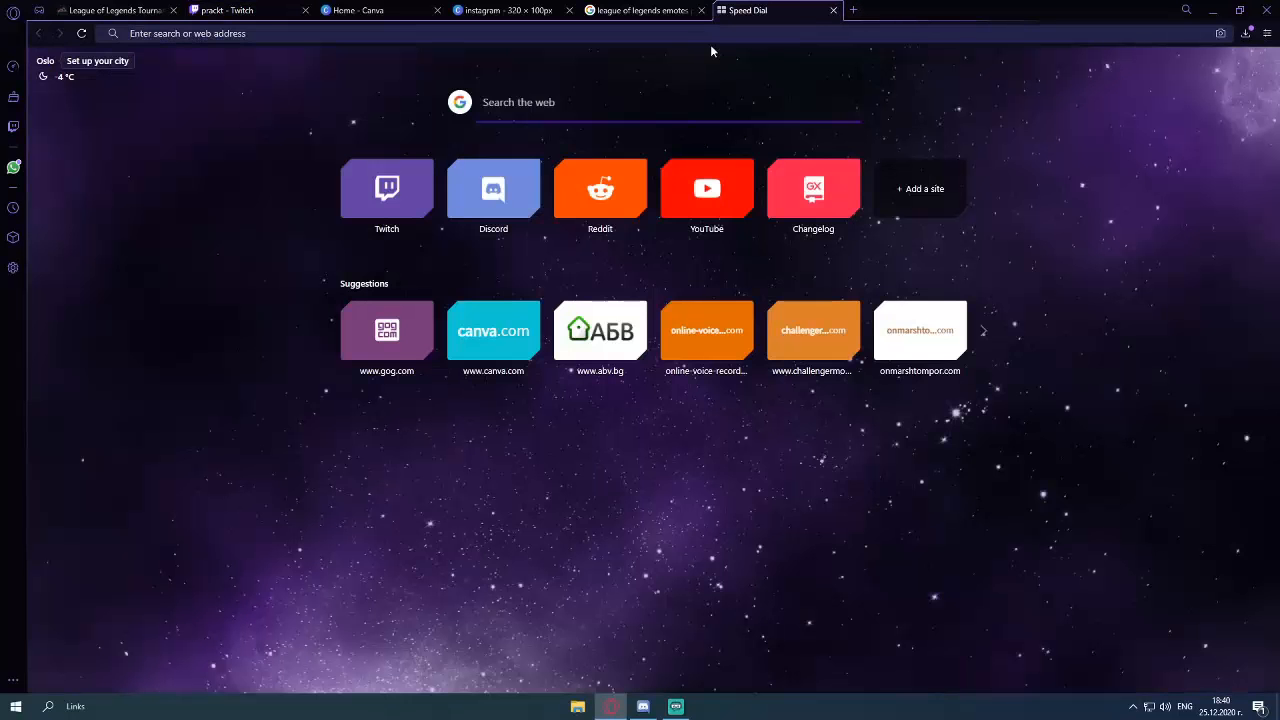
pyautogui.write('instagram')
pyautogui.press('Return')
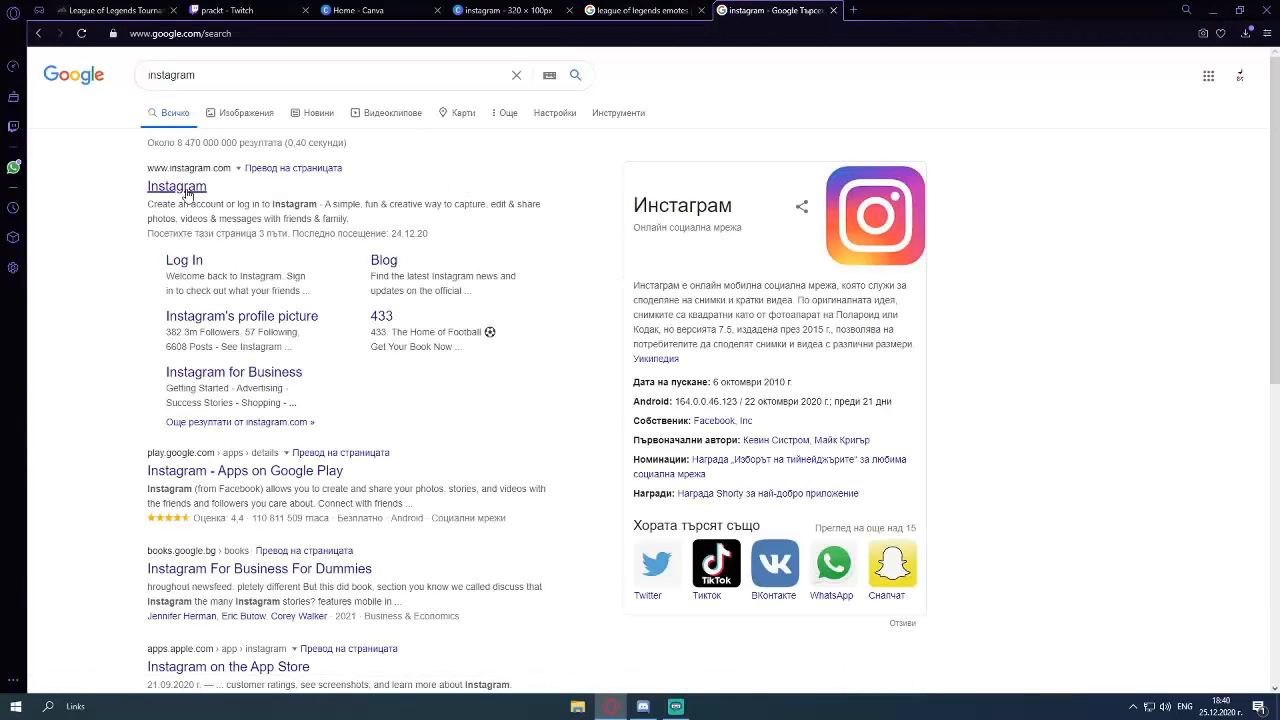
pyautogui.click(187, 190)
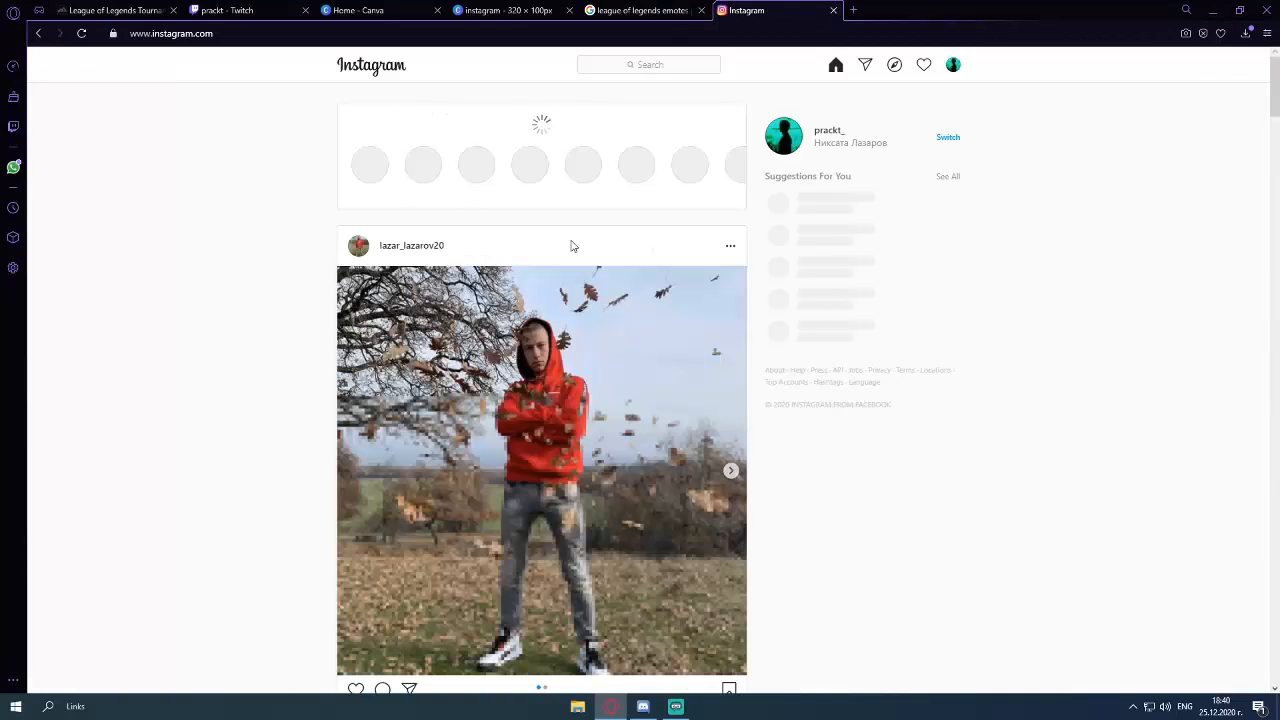
pyautogui.click(953, 64)
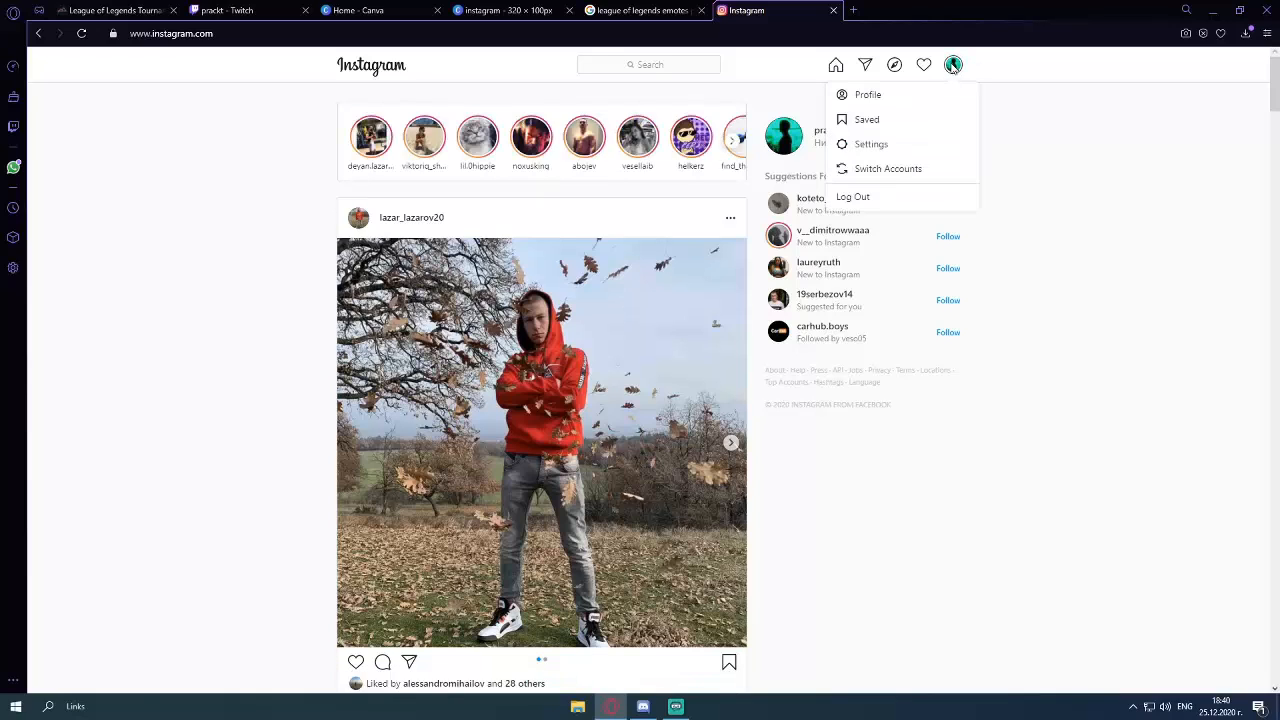
pyautogui.click(862, 96)
# Return to the Twitch page, set the new panel's image link to the Instagram profile URL and submit the panel
pyautogui.click(597, 12)
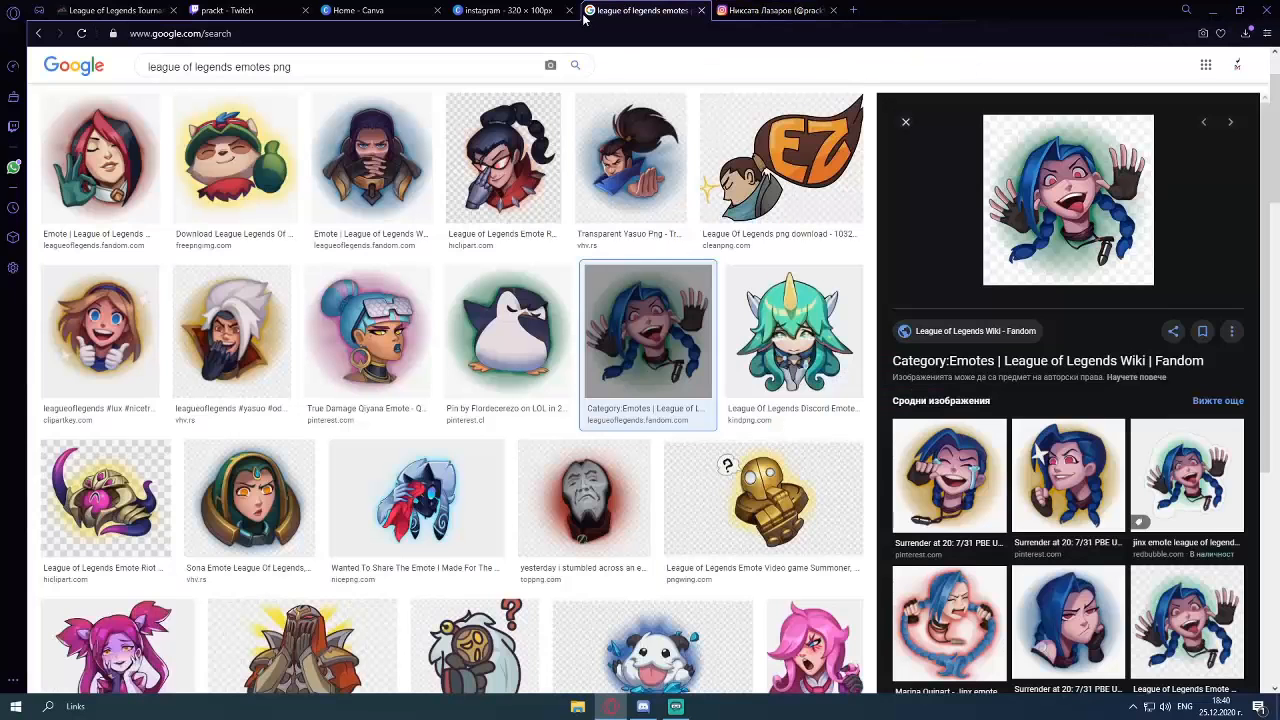
pyautogui.click(500, 10)
pyautogui.click(241, 10)
pyautogui.click(805, 512)
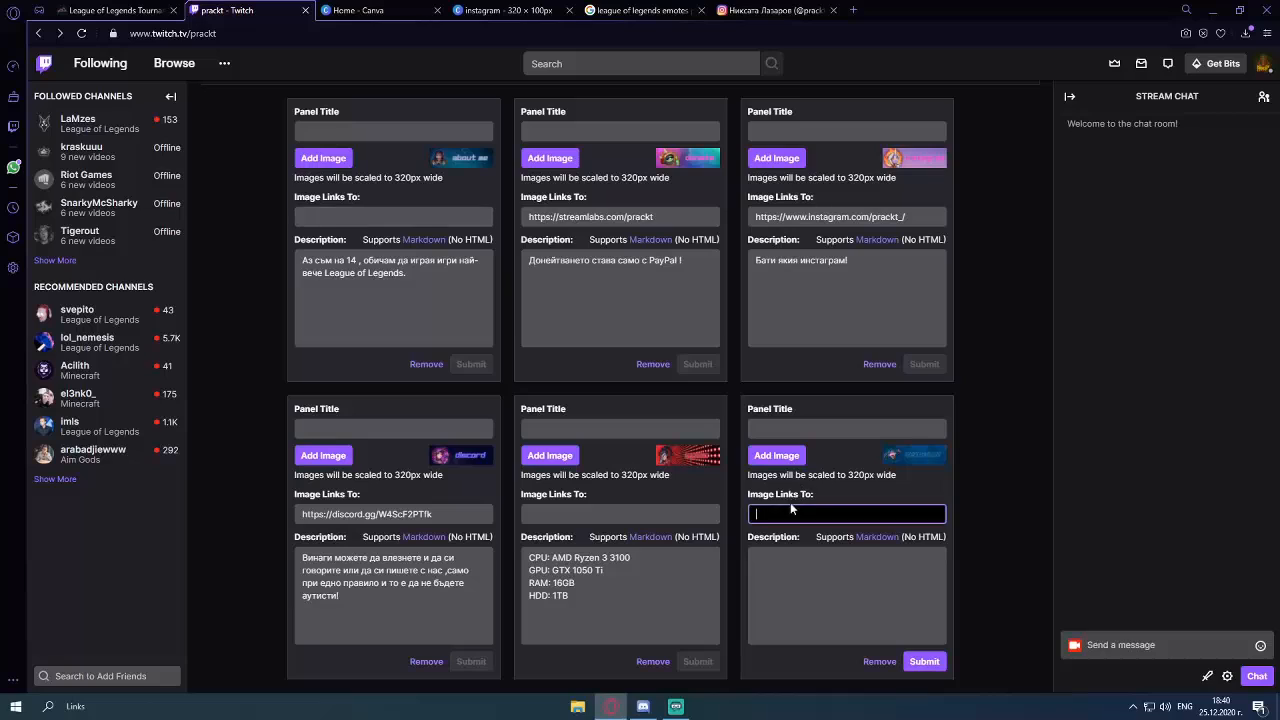
pyautogui.click(810, 555)
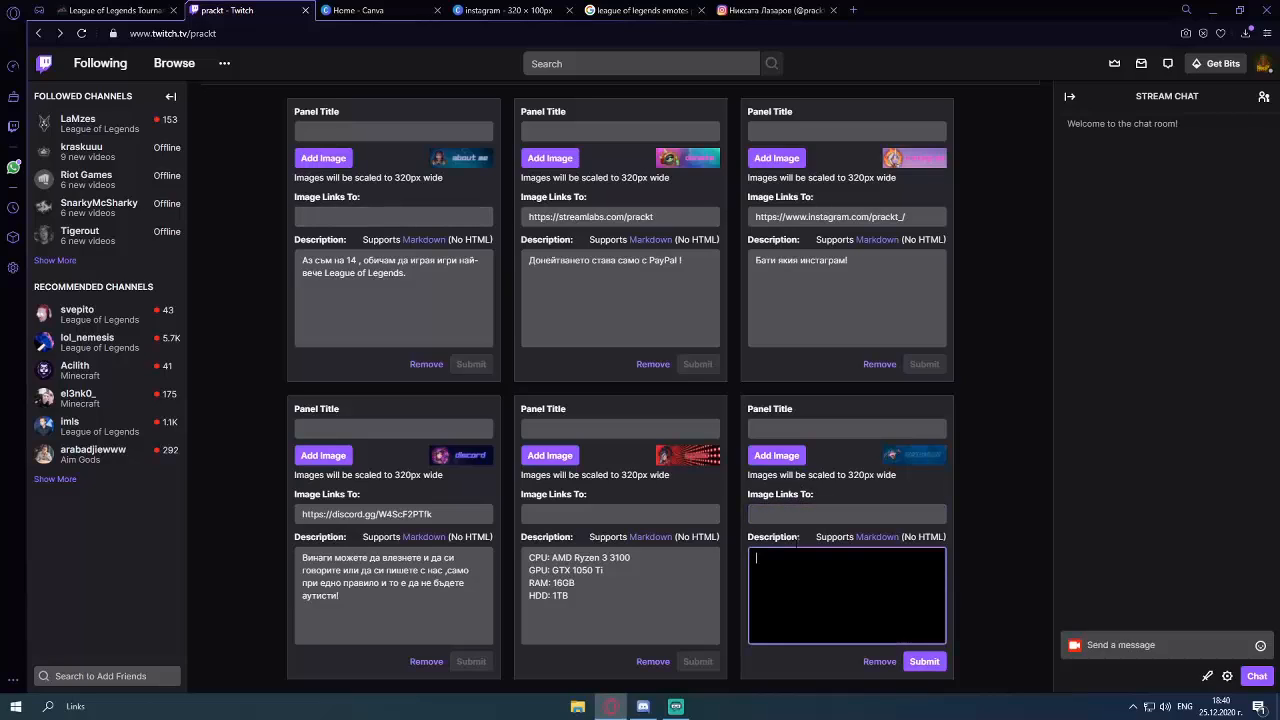
pyautogui.click(795, 427)
pyautogui.click(805, 513)
pyautogui.write('https://www.instagram.com/prackt_/')
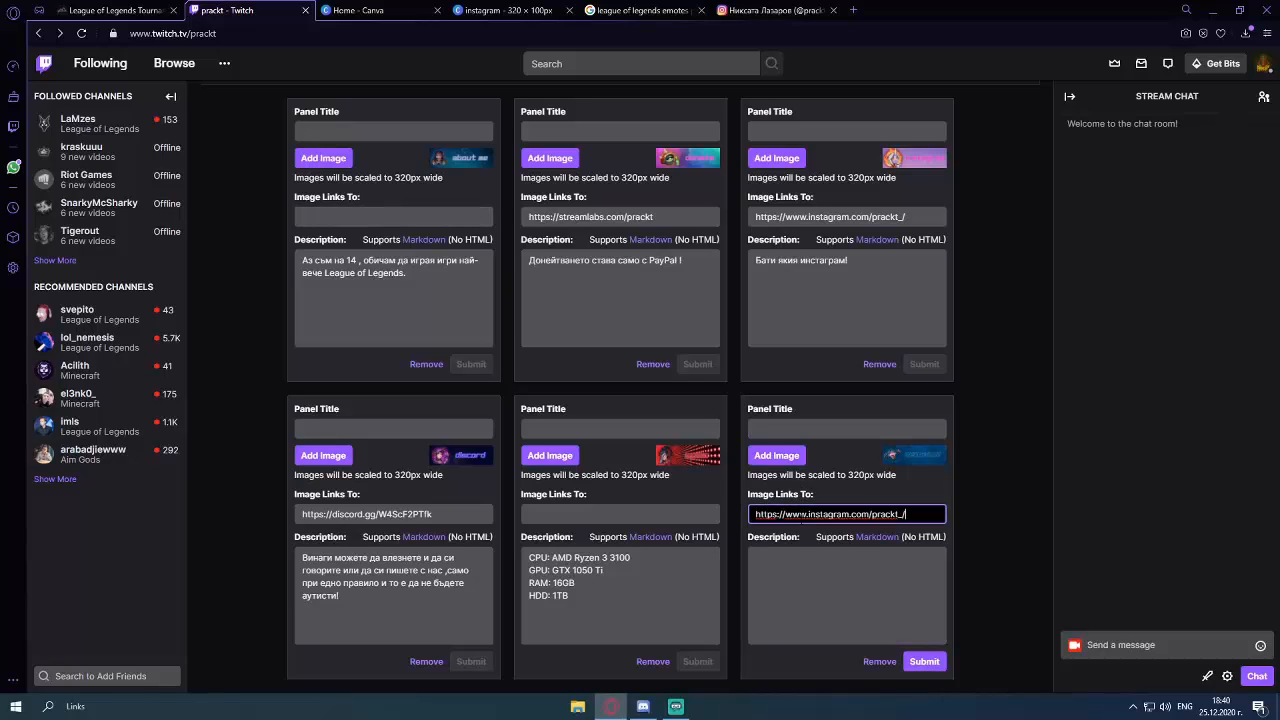
pyautogui.click(924, 663)
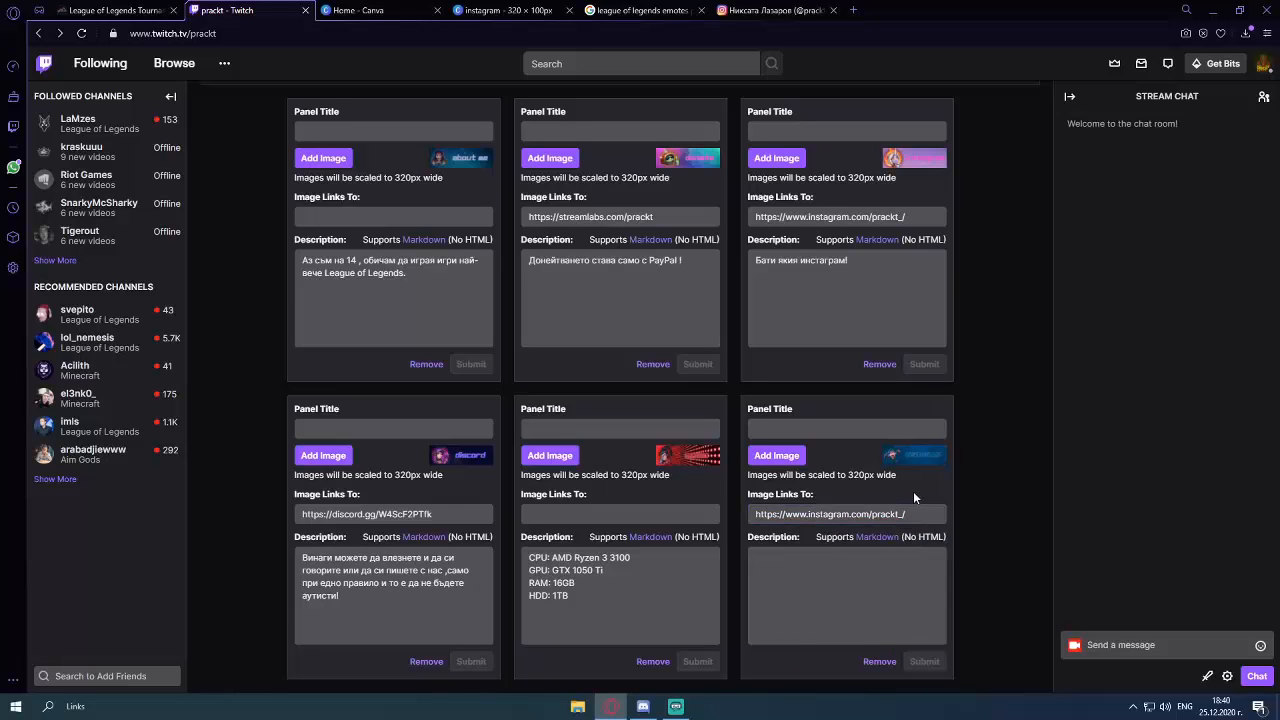
# Turn off panel editing and test the new INSTAGRAM panel's link, closing the profile tab it opens
pyautogui.scroll(5, 878, 401)
pyautogui.click(212, 300)
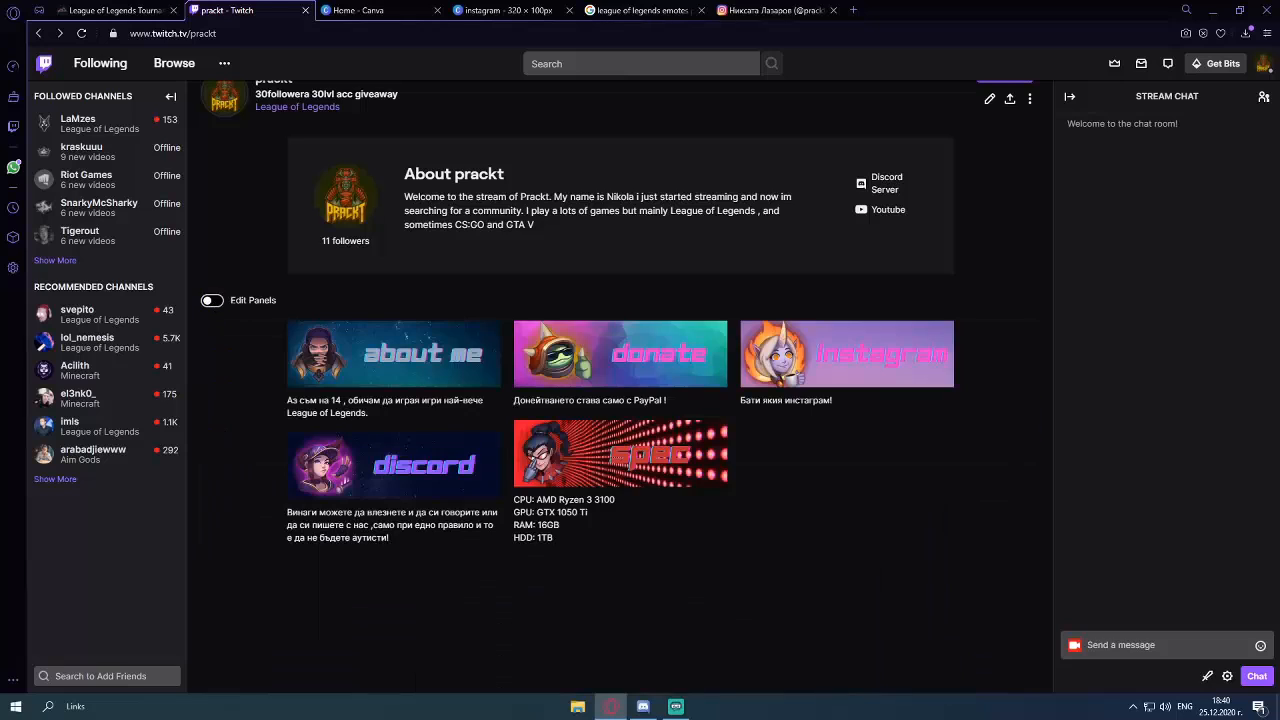
pyautogui.scroll(-1, 834, 487)
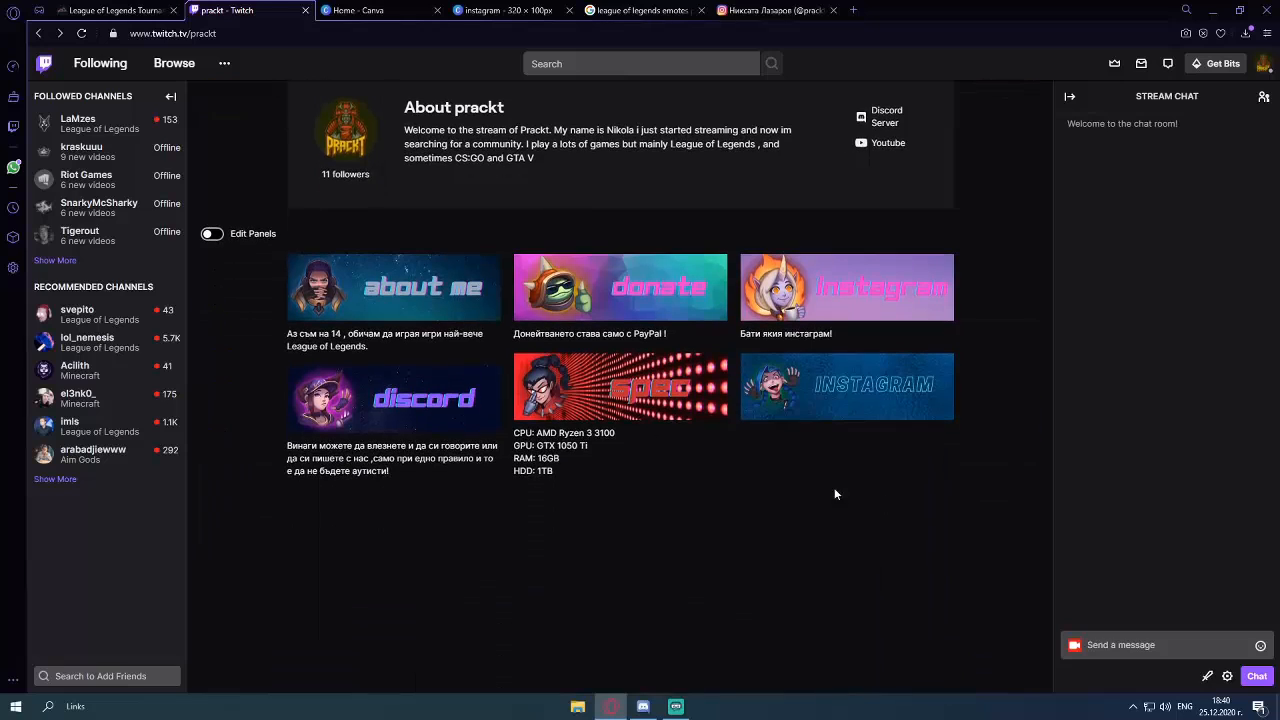
pyautogui.click(826, 402)
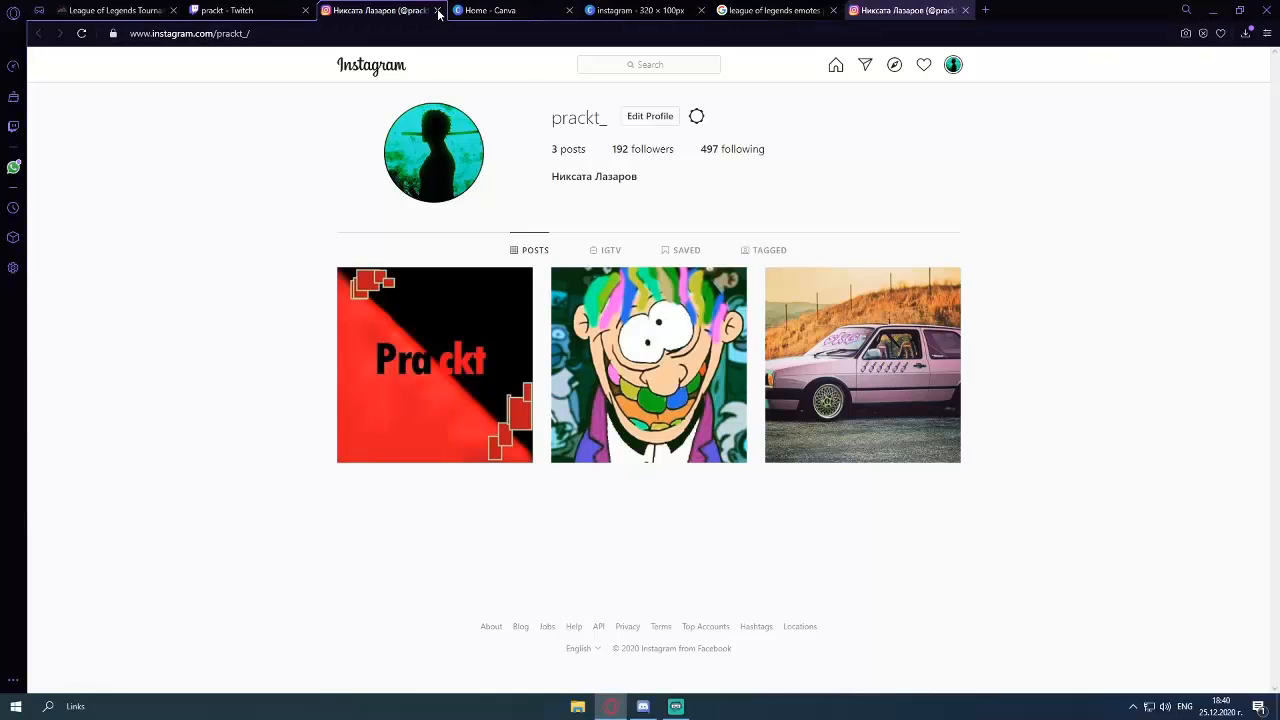
pyautogui.click(437, 10)
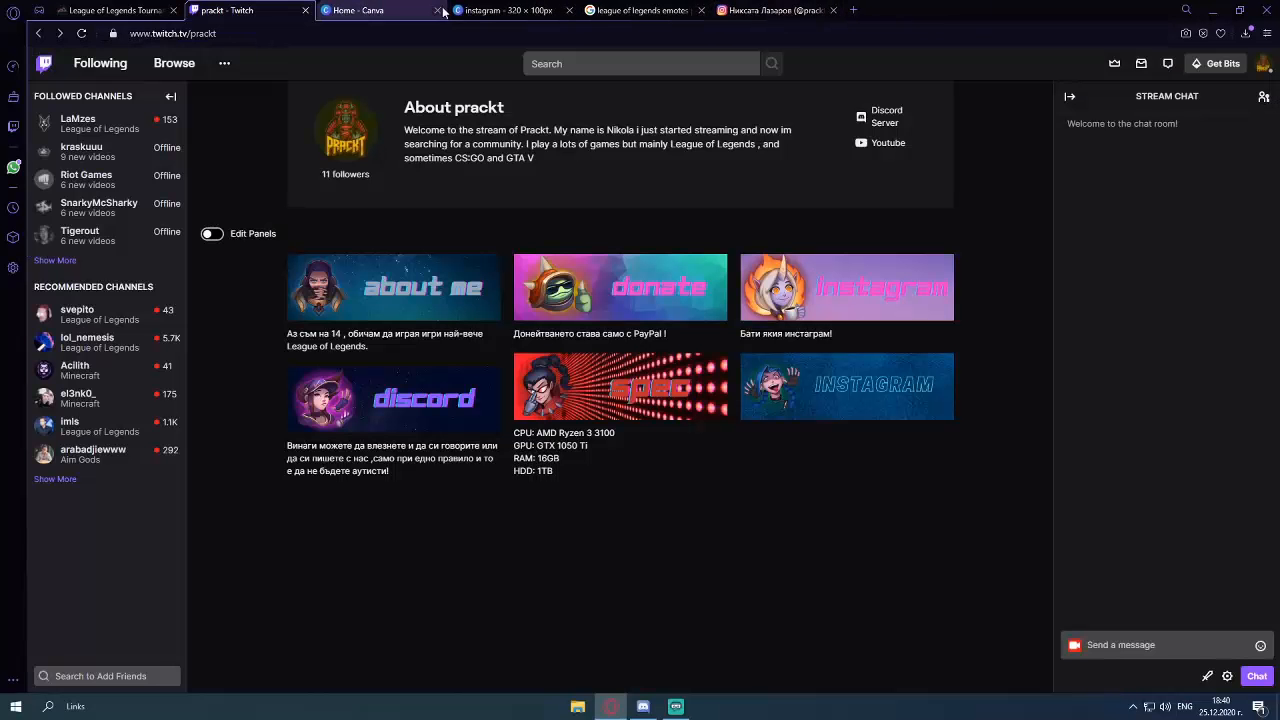